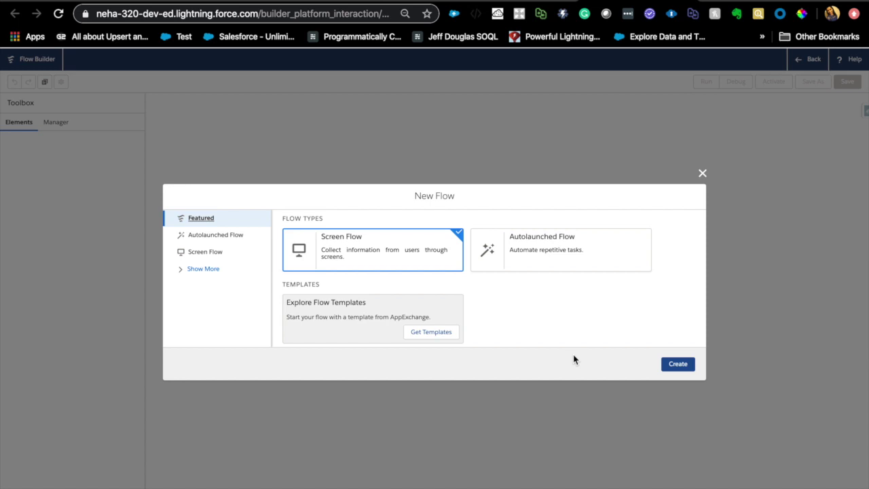
# Step: Create a new Autolaunched Flow and open its Start element's trigger settings
pyautogui.click(516, 261)
pyautogui.click(680, 367)
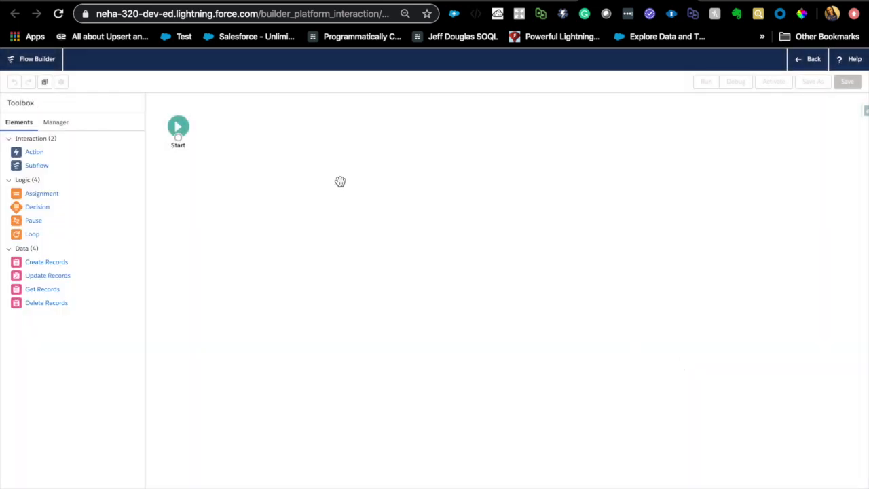
pyautogui.doubleClick(179, 129)
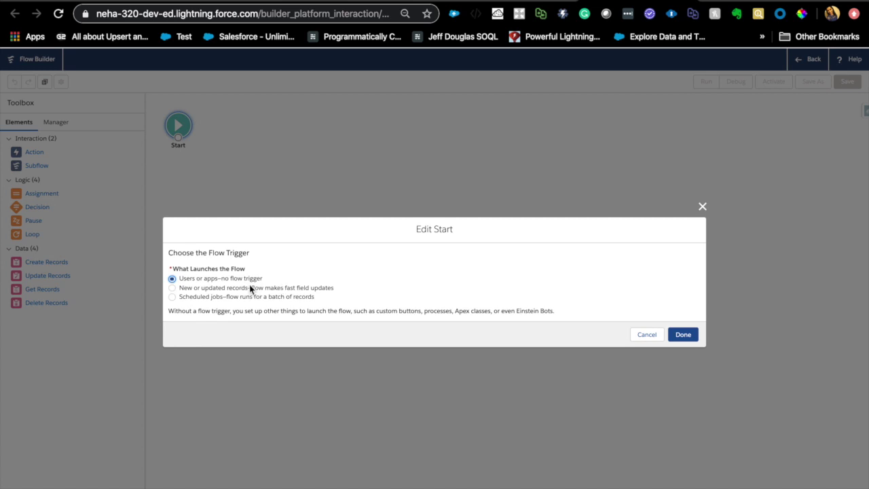
# Step: Set the start trigger to 'New or updated records—flow makes fast field updates'
pyautogui.click(172, 288)
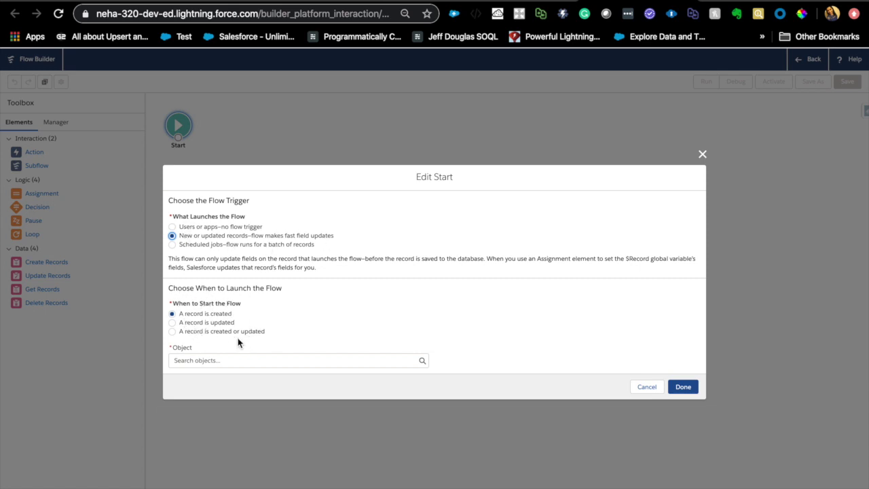
# Step: Set the start to fire when a record is created or updated, with Case as the object
pyautogui.click(172, 332)
pyautogui.click(207, 360)
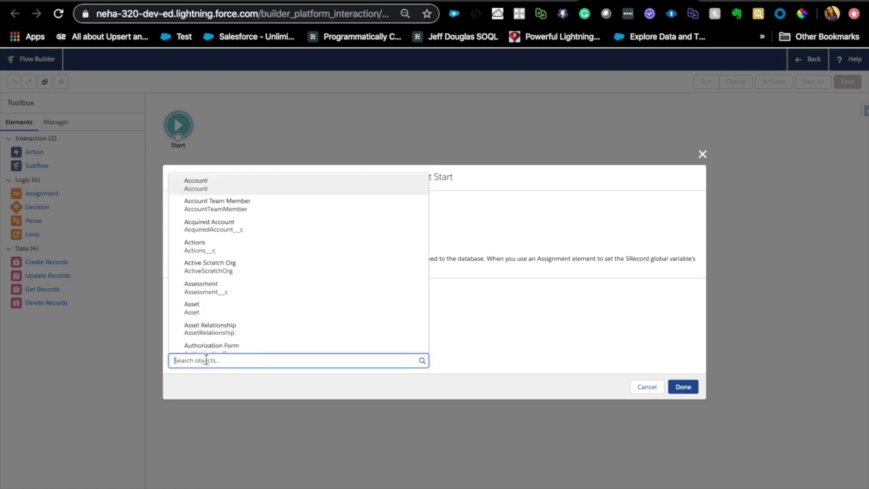
pyautogui.write('case')
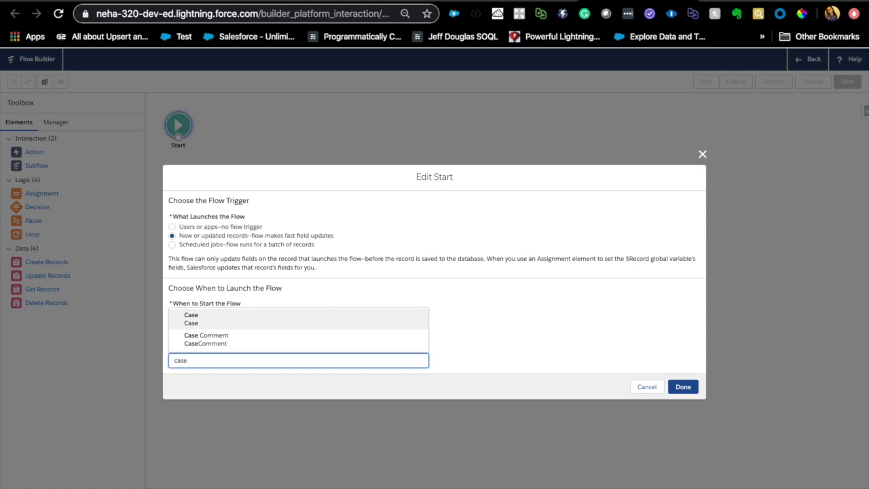
pyautogui.click(211, 324)
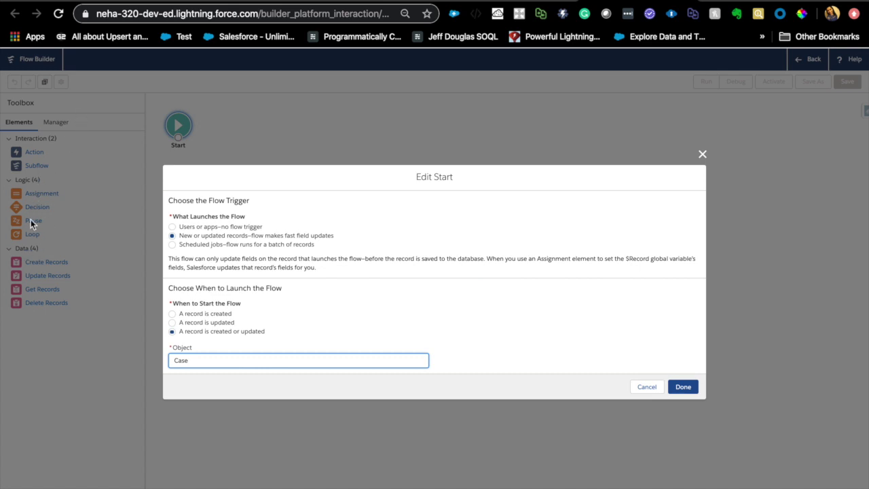
pyautogui.click(682, 387)
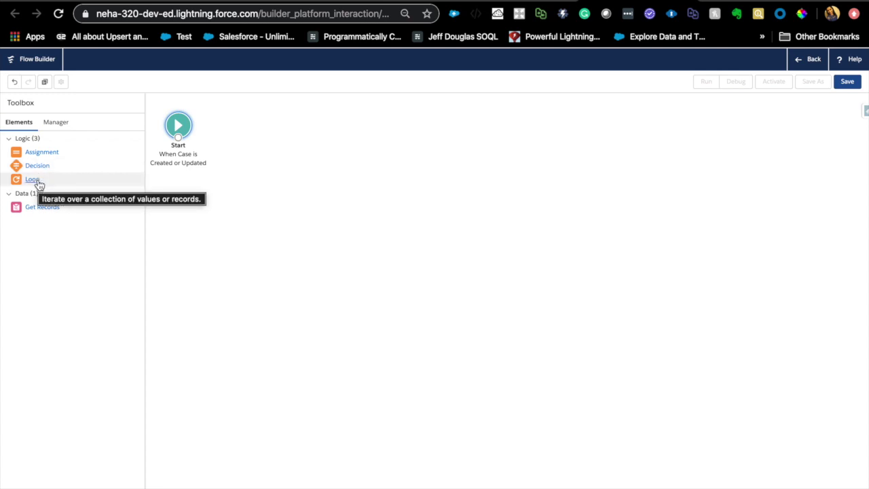
# Step: Add an 'Update Subject' assignment setting {!$Record.Subject} to 'Test Autolauched'
pyautogui.moveTo(36, 153); pyautogui.dragTo(349, 148)
pyautogui.write('Upd')
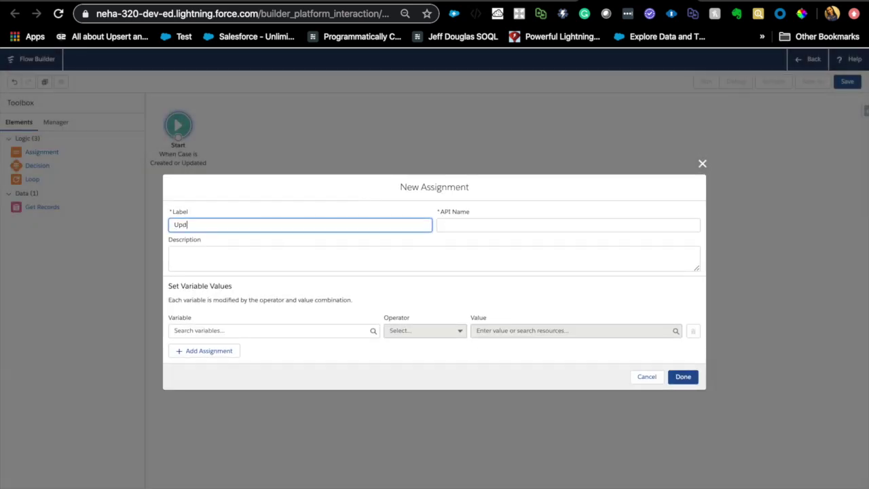
pyautogui.write('ate Subject')
pyautogui.click(250, 332)
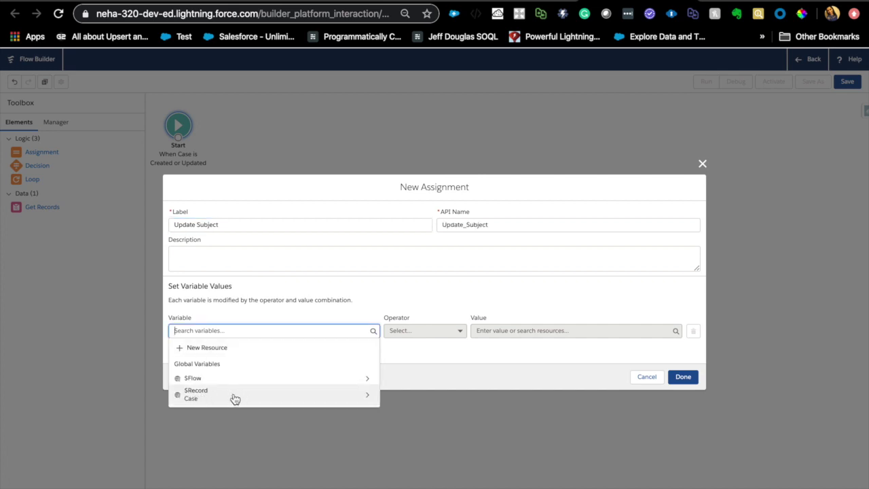
pyautogui.click(199, 398)
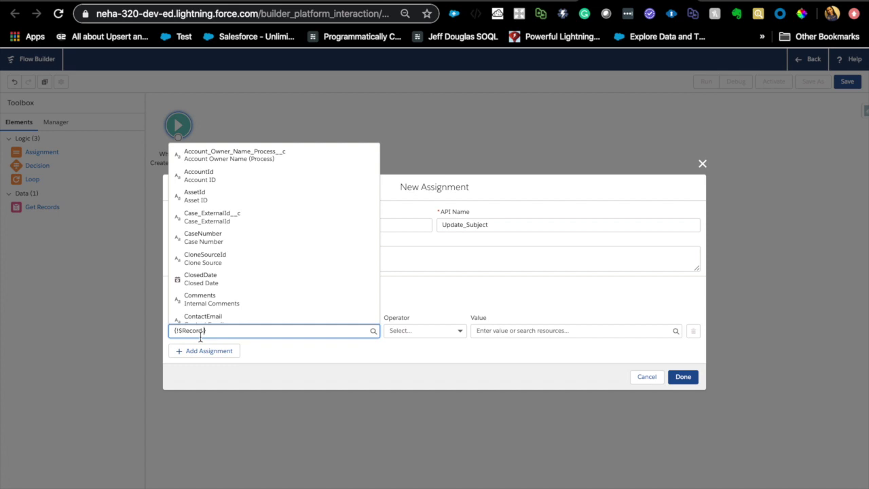
pyautogui.write('Sub')
pyautogui.click(194, 322)
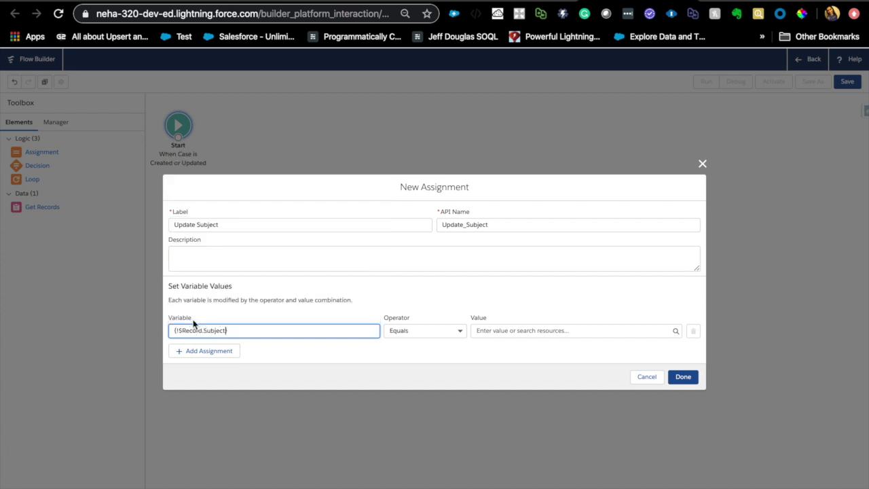
pyautogui.click(523, 339)
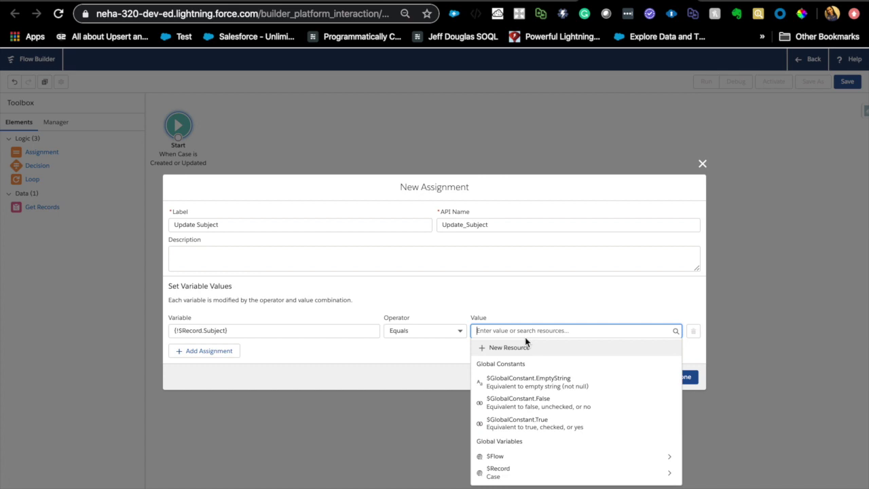
pyautogui.write('Test Aut')
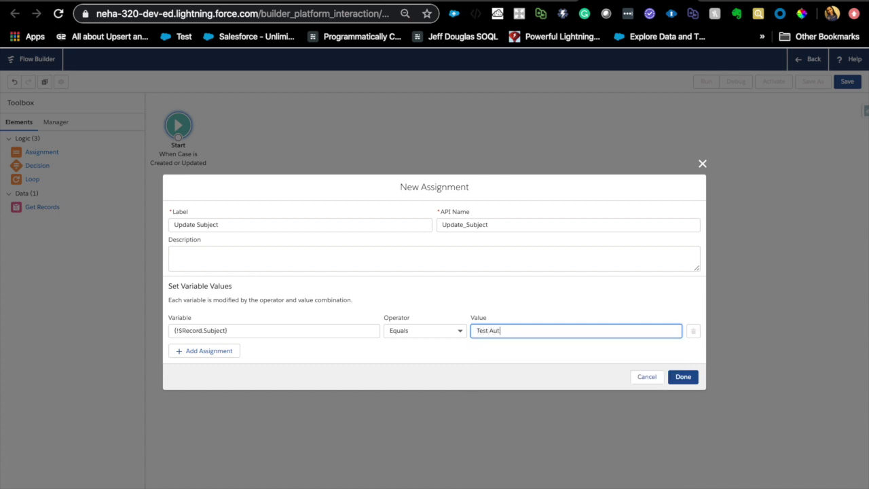
pyautogui.write('olaunch')
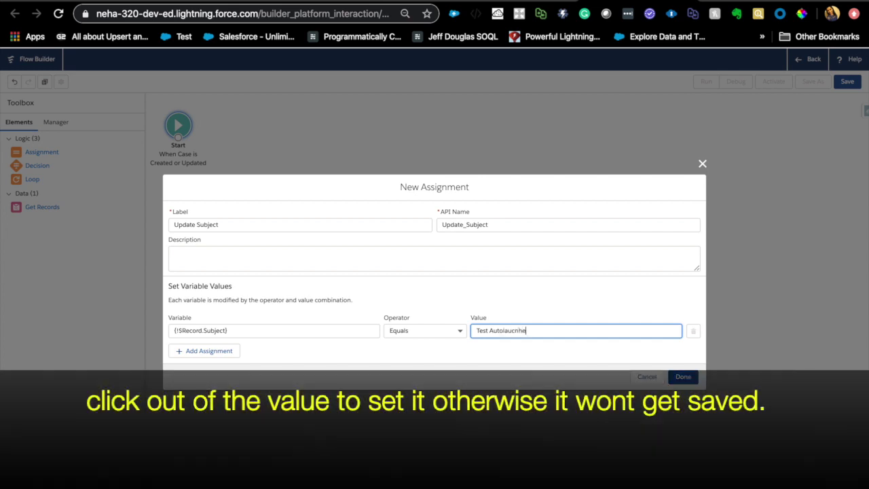
pyautogui.press('BackSpace')
pyautogui.press('BackSpace')
pyautogui.press('BackSpace')
pyautogui.write('ched')
pyautogui.click(682, 377)
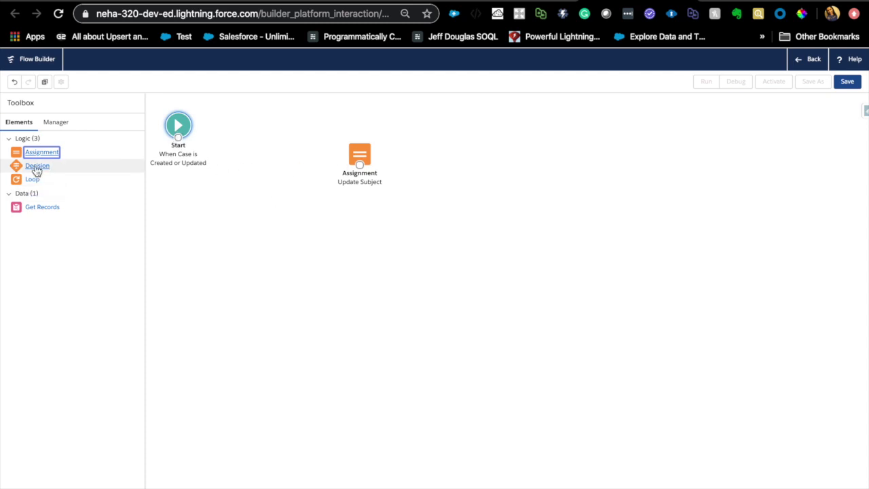
# Step: Add a Decision element labelled 'Uf case origin = Web'
pyautogui.moveTo(36, 167); pyautogui.dragTo(248, 150)
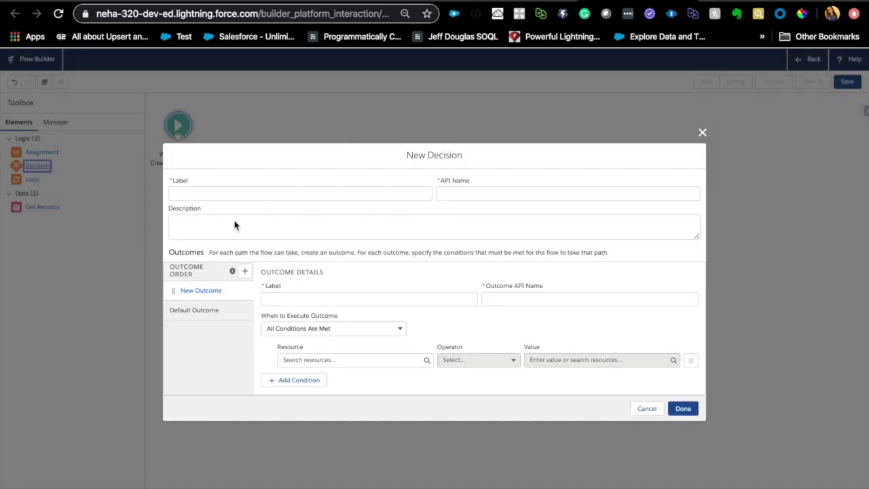
pyautogui.click(231, 194)
pyautogui.write('Is')
pyautogui.press('BackSpace')
pyautogui.press('BackSpace')
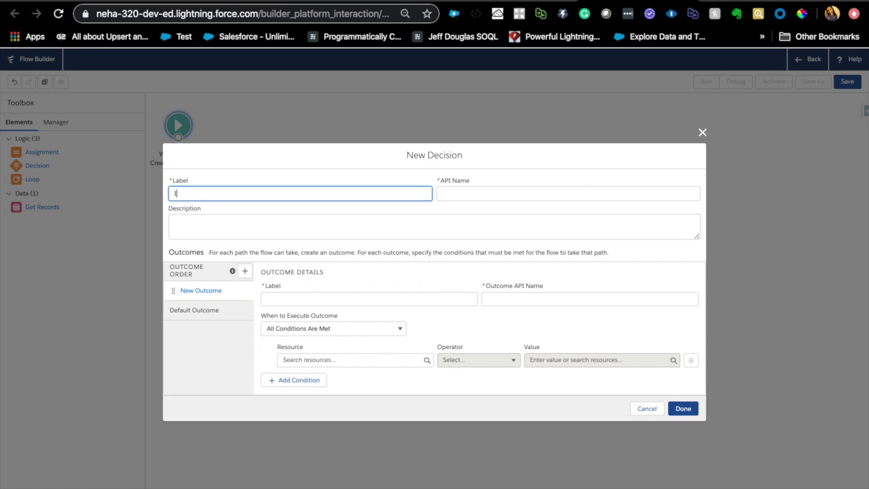
pyautogui.write('Uf case origin =')
pyautogui.write('Web')
# Step: Give the decision a 'Web' outcome where {!$Record.Origin} Equals Web, and place it
pyautogui.click(288, 300)
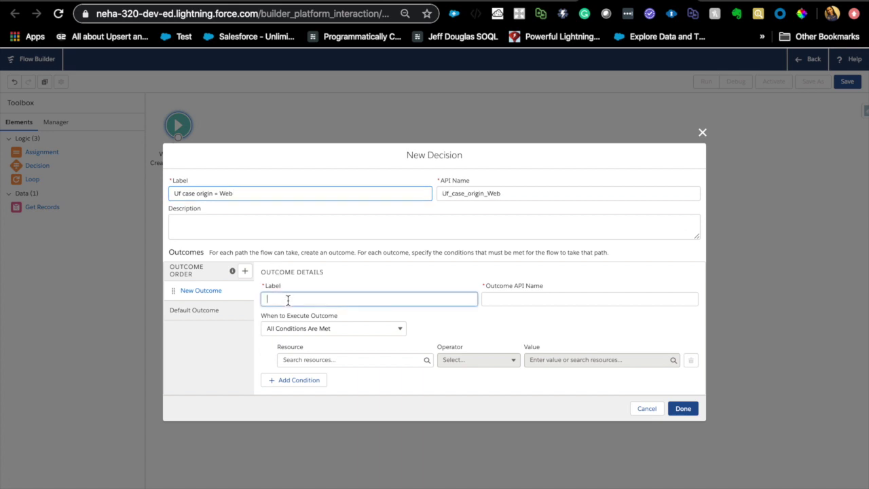
pyautogui.write('Web')
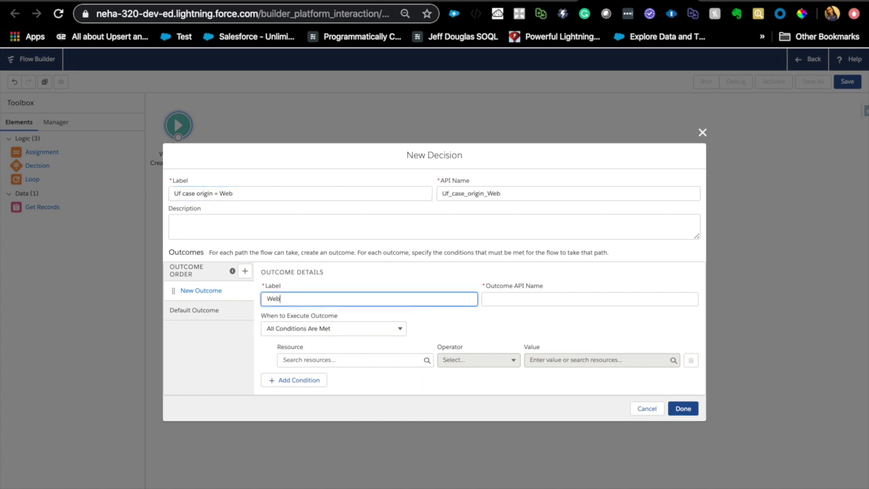
pyautogui.click(311, 359)
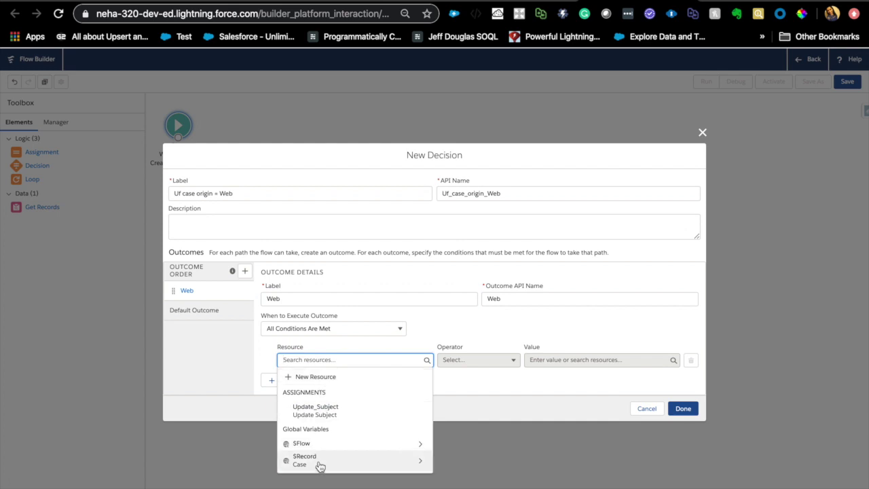
pyautogui.click(321, 463)
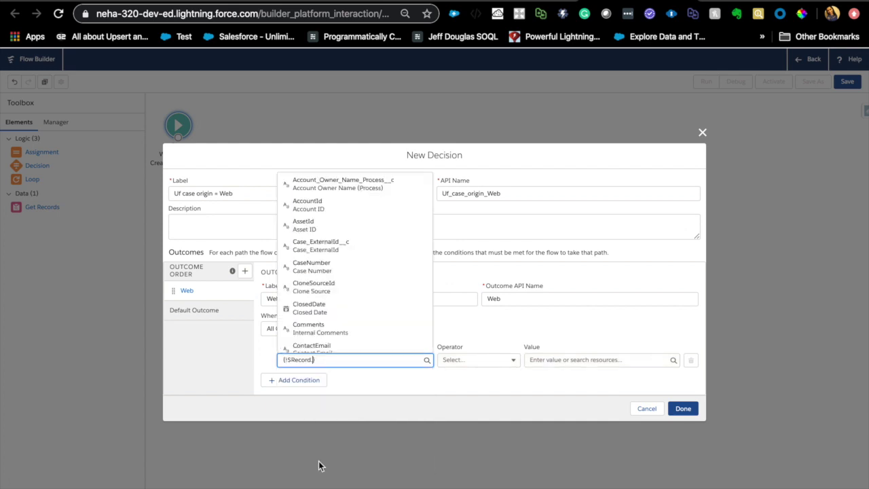
pyautogui.write('ori')
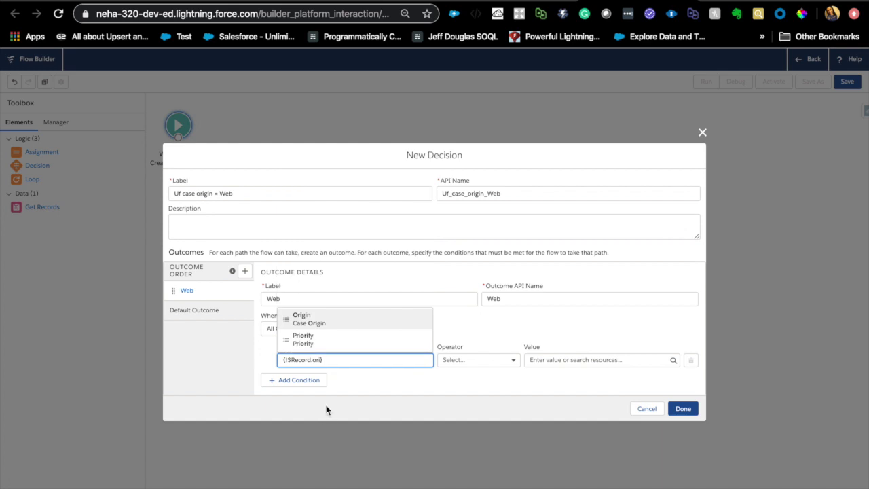
pyautogui.click(328, 319)
pyautogui.click(576, 360)
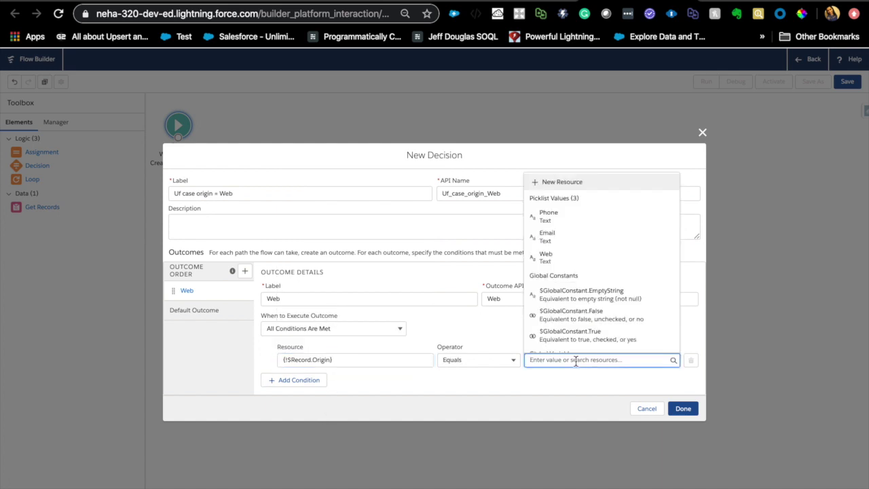
pyautogui.write('we')
pyautogui.click(582, 340)
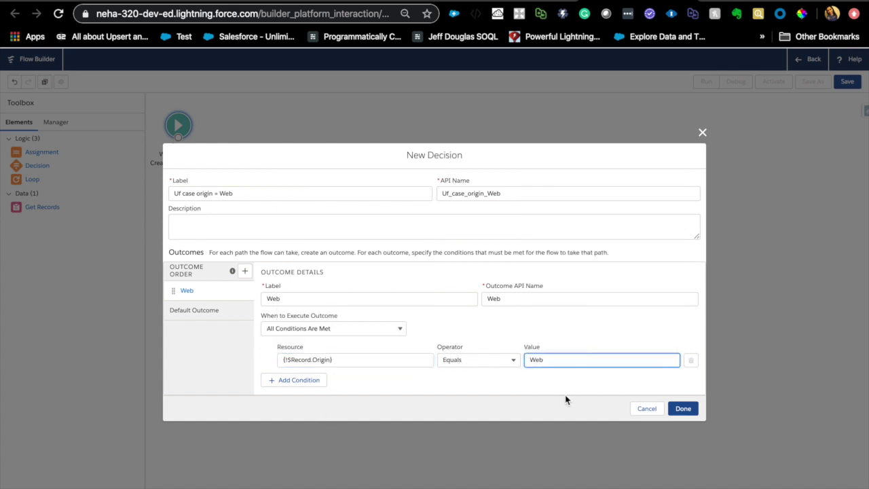
pyautogui.click(459, 387)
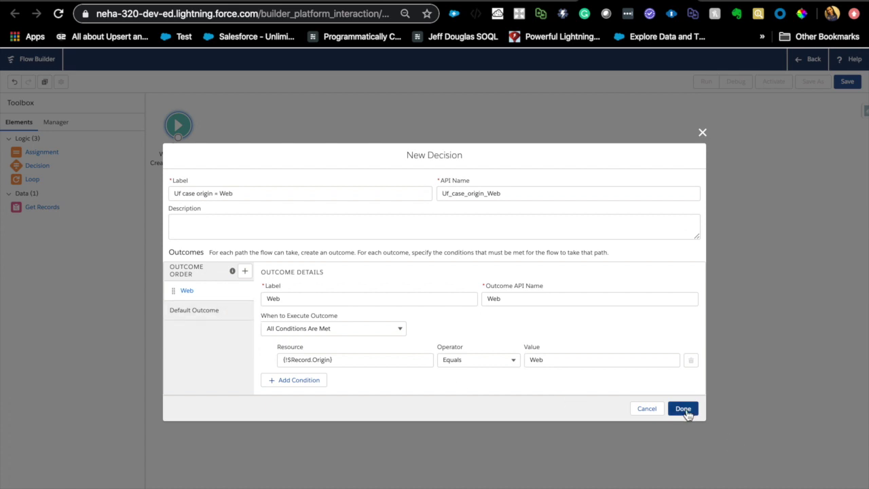
pyautogui.click(685, 410)
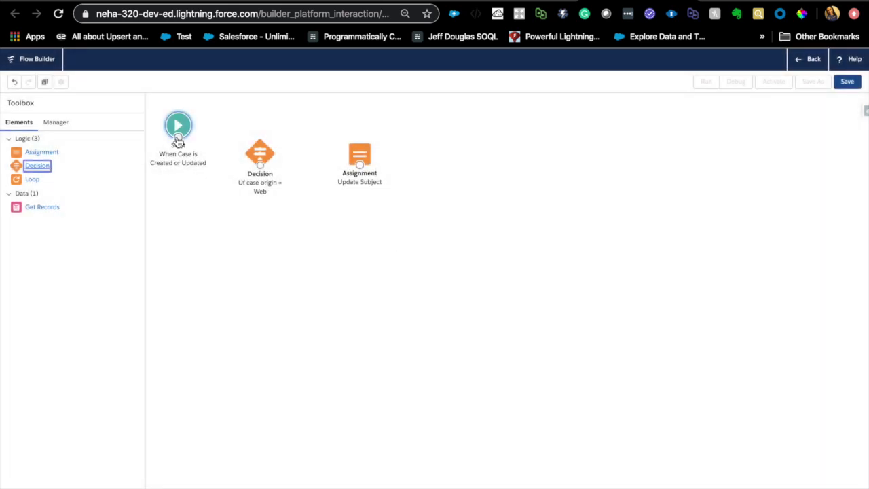
# Step: Connect Start to the decision and route its Web outcome to Update Subject
pyautogui.moveTo(178, 137); pyautogui.dragTo(280, 150)
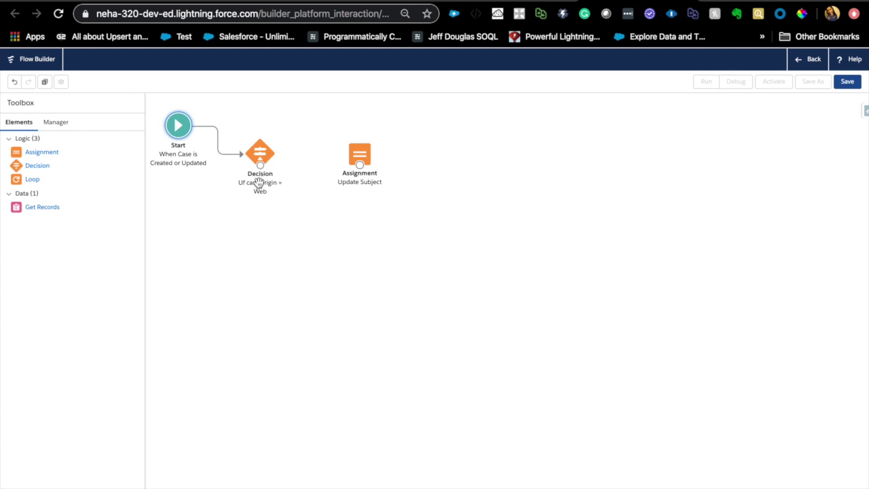
pyautogui.moveTo(260, 165); pyautogui.dragTo(352, 157)
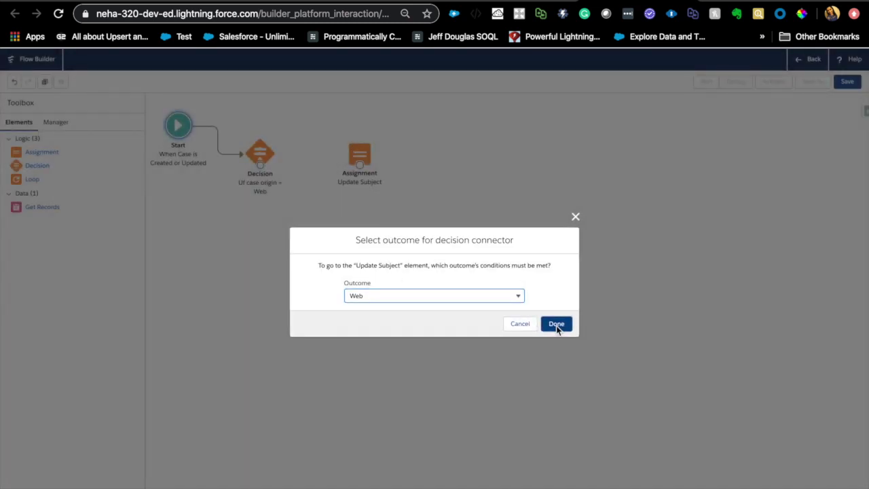
pyautogui.click(559, 325)
# Step: Change the Update Subject assignment value to Web, then review it
pyautogui.doubleClick(355, 163)
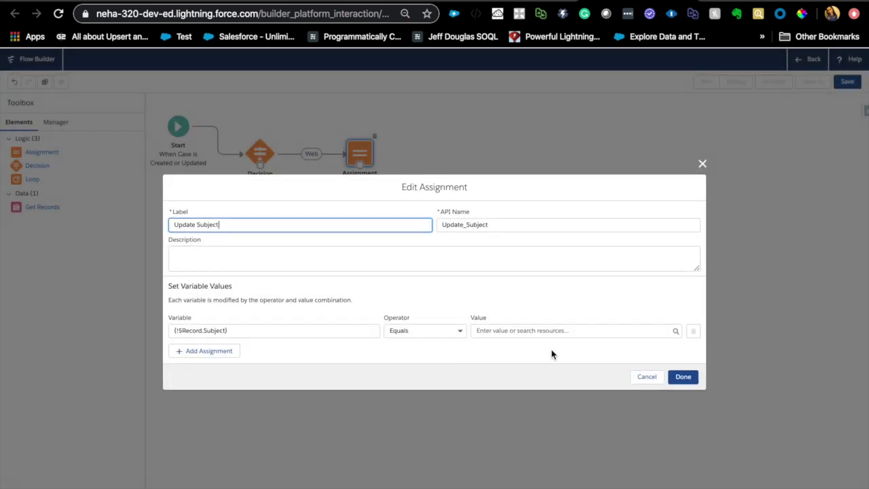
pyautogui.click(550, 331)
pyautogui.write('We')
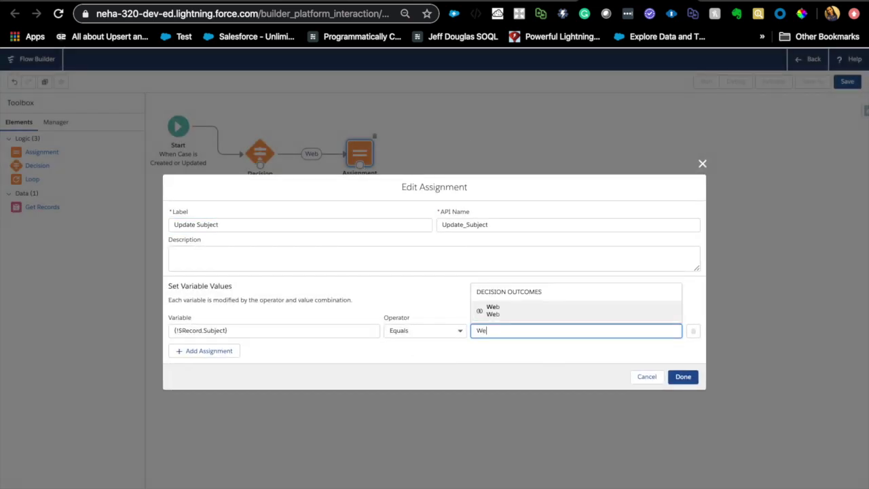
pyautogui.write('b')
pyautogui.click(463, 354)
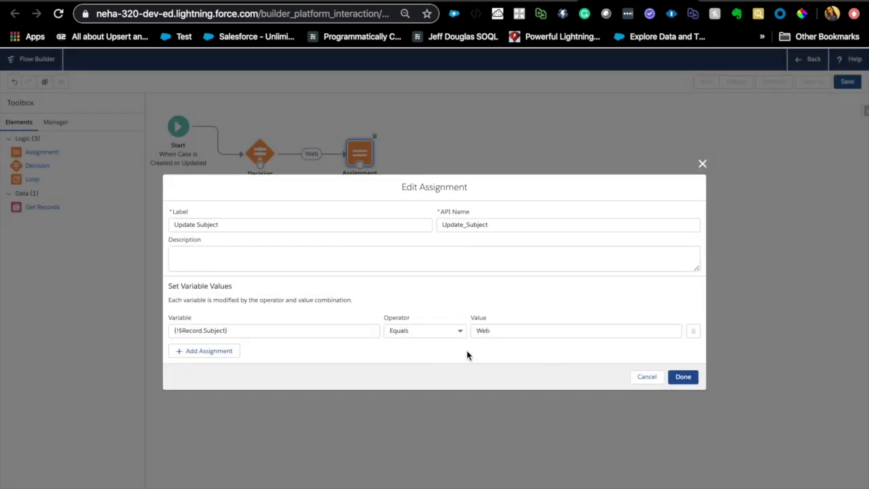
pyautogui.click(684, 376)
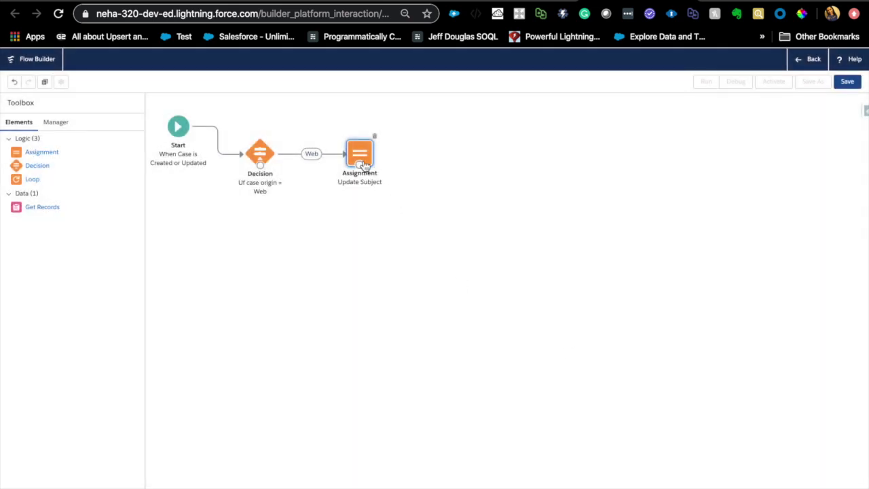
pyautogui.doubleClick(364, 164)
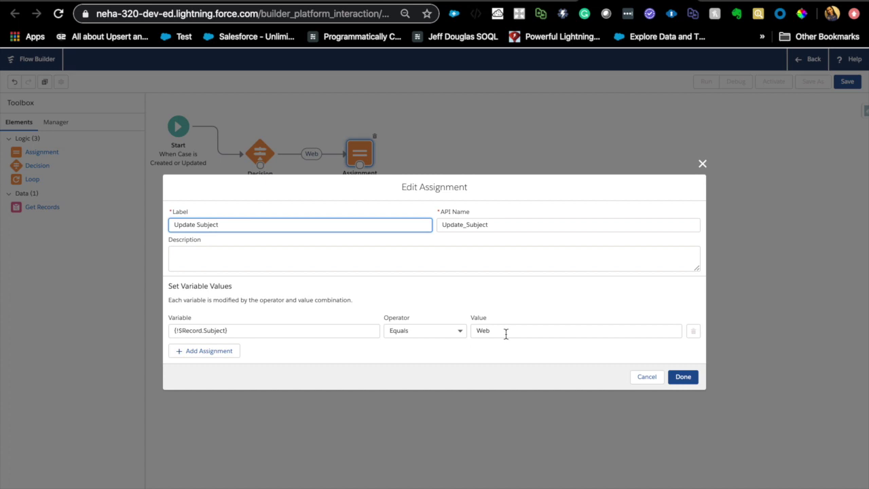
pyautogui.click(457, 365)
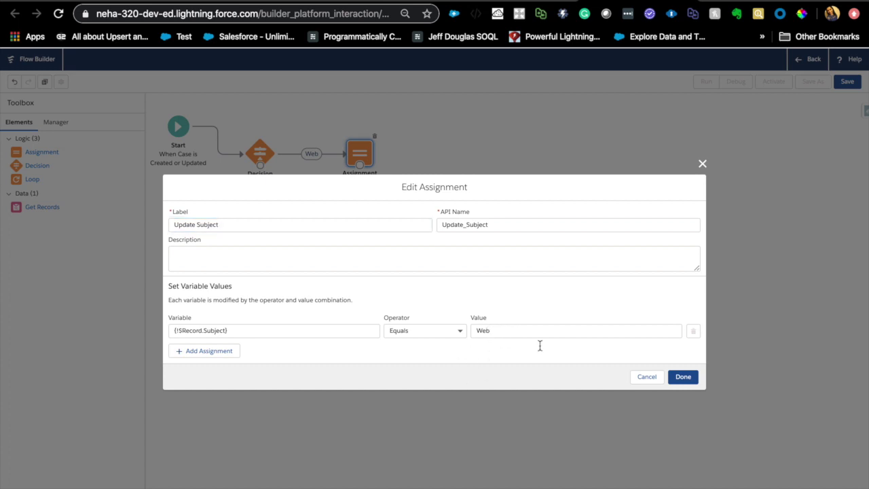
pyautogui.click(682, 380)
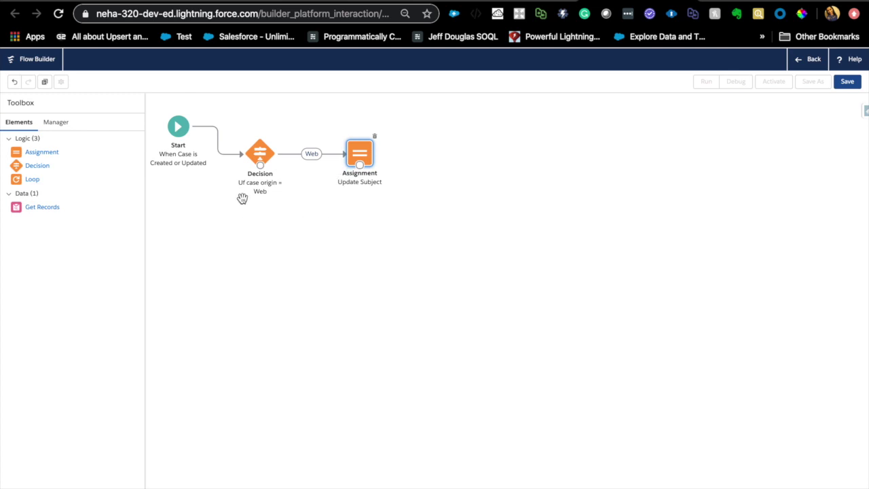
# Step: Save the flow with label 'Update Subject', activate it, and switch to a Case record
pyautogui.click(847, 82)
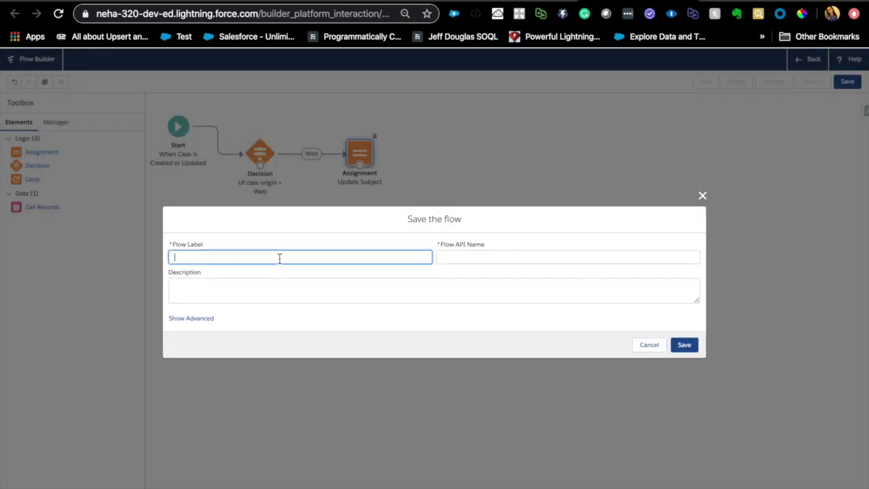
pyautogui.write('Updatez subject')
pyautogui.press('BackSpace')
pyautogui.press('BackSpace')
pyautogui.press('BackSpace')
pyautogui.press('BackSpace')
pyautogui.press('BackSpace')
pyautogui.press('BackSpace')
pyautogui.press('BackSpace')
pyautogui.press('BackSpace')
pyautogui.write('Subject')
pyautogui.click(471, 260)
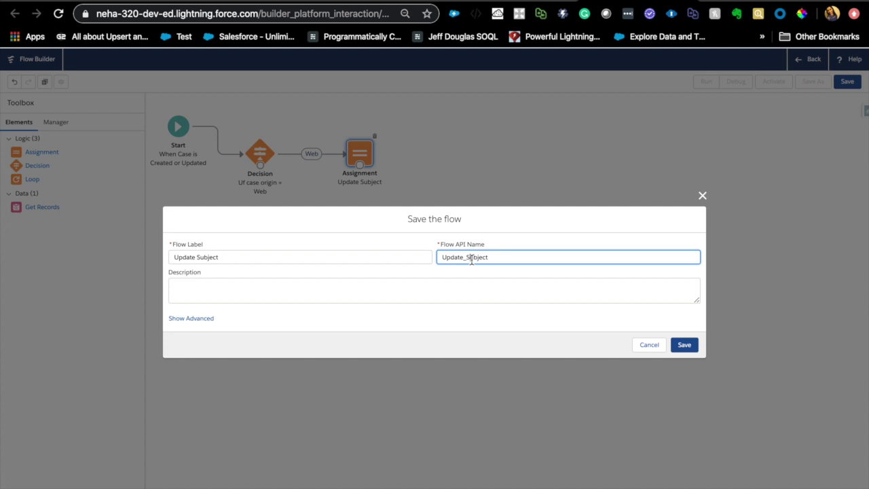
pyautogui.click(684, 344)
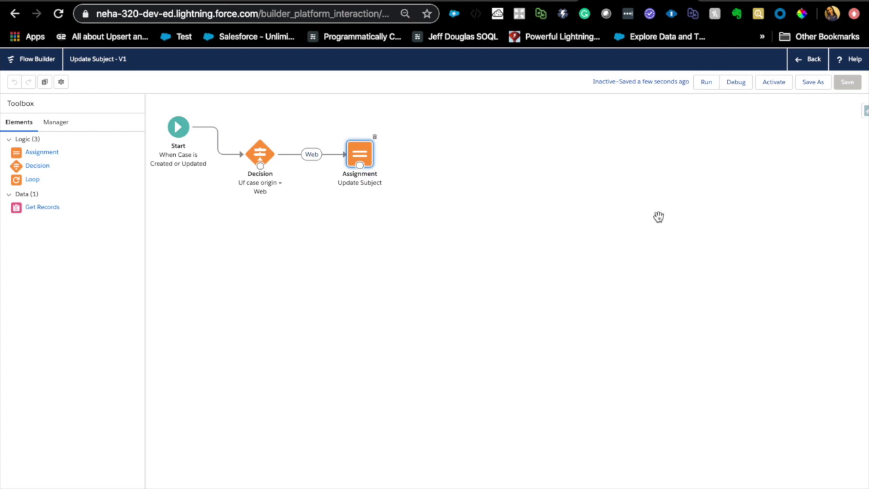
pyautogui.click(774, 85)
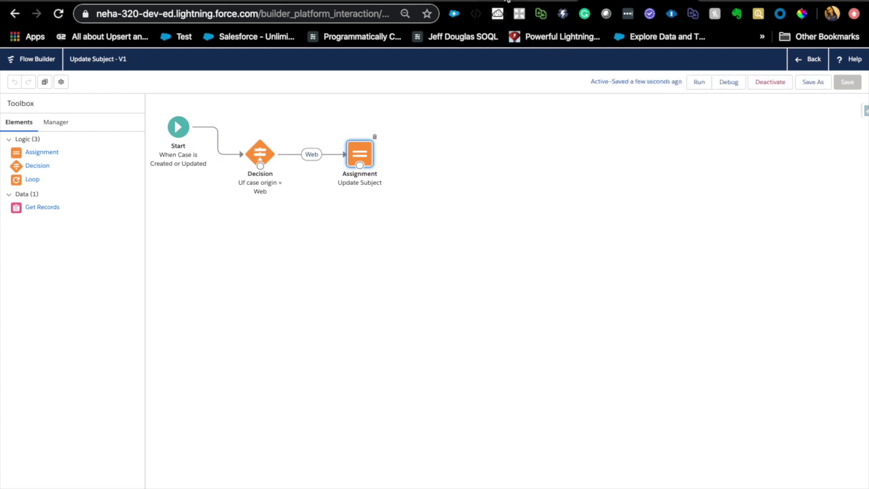
pyautogui.click(725, 3)
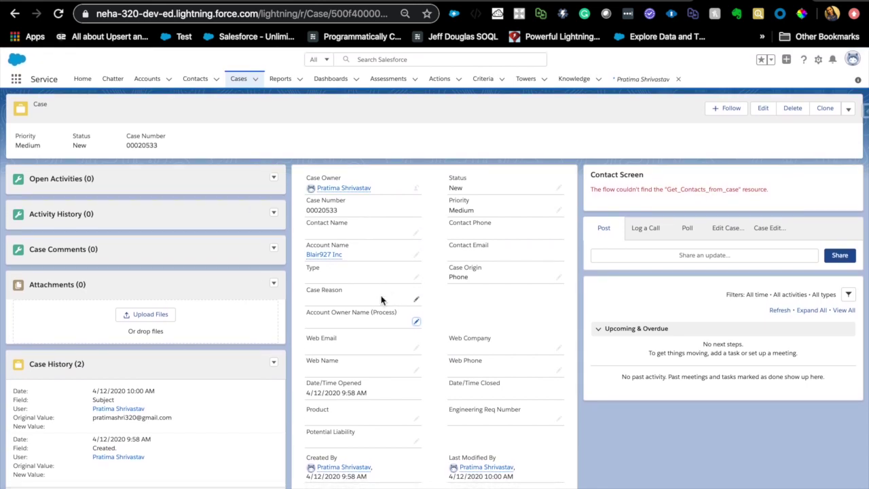
# Step: Change the case's Case Origin from Phone to Web
pyautogui.scroll(-1, 414, 415)
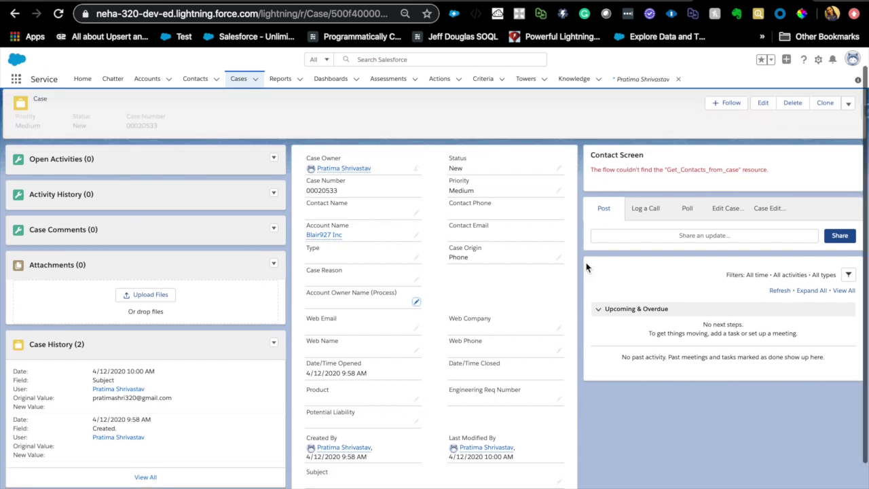
pyautogui.click(558, 259)
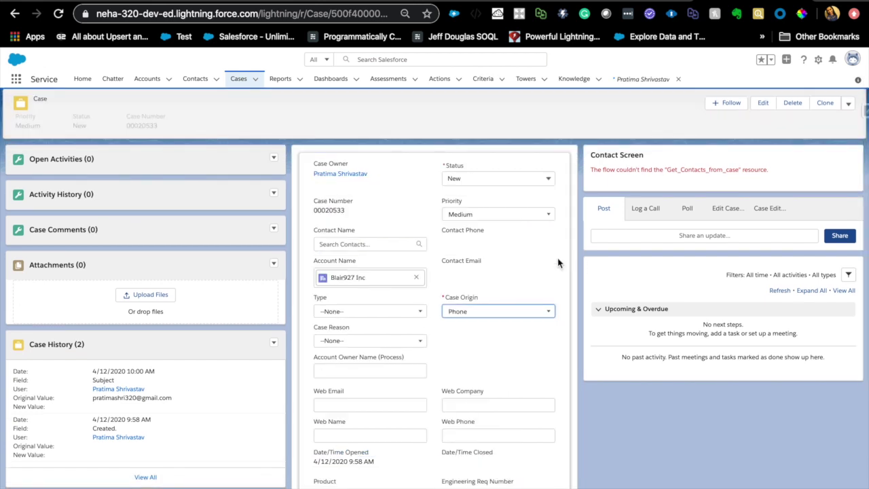
pyautogui.click(538, 314)
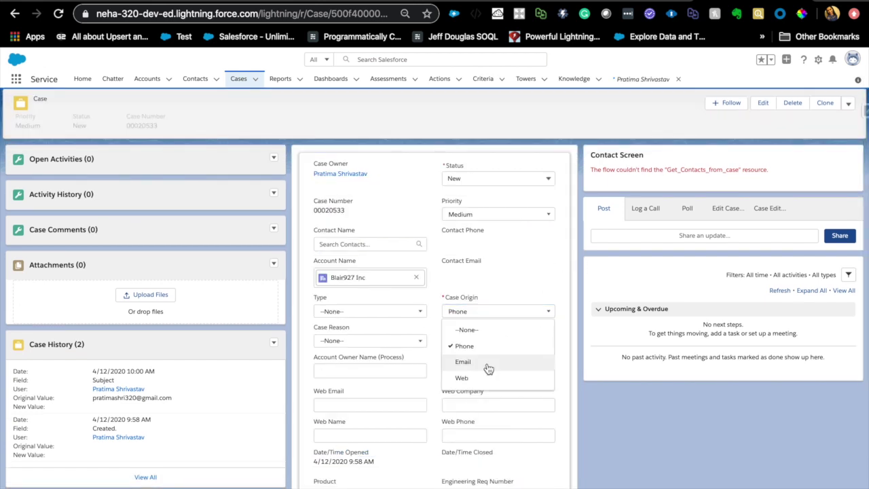
pyautogui.click(489, 382)
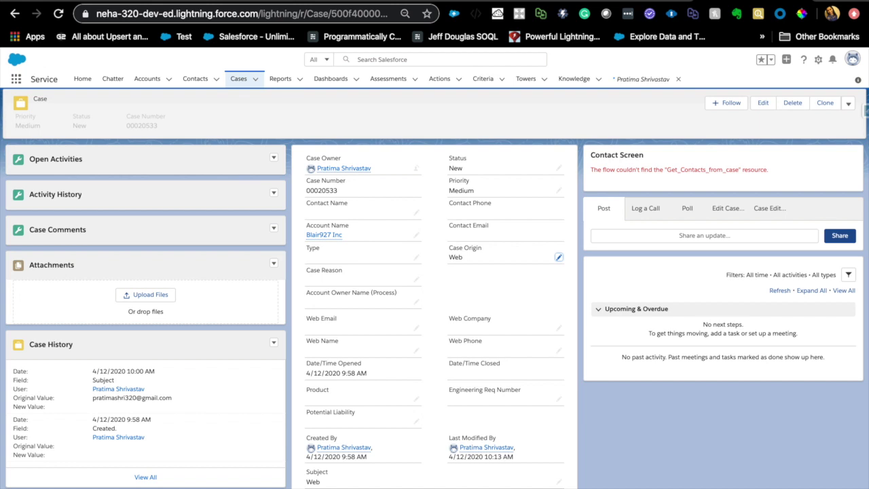
# Step: Confirm the case Subject now reads Web, then return to Flow Builder
pyautogui.scroll(-1, 312, 455)
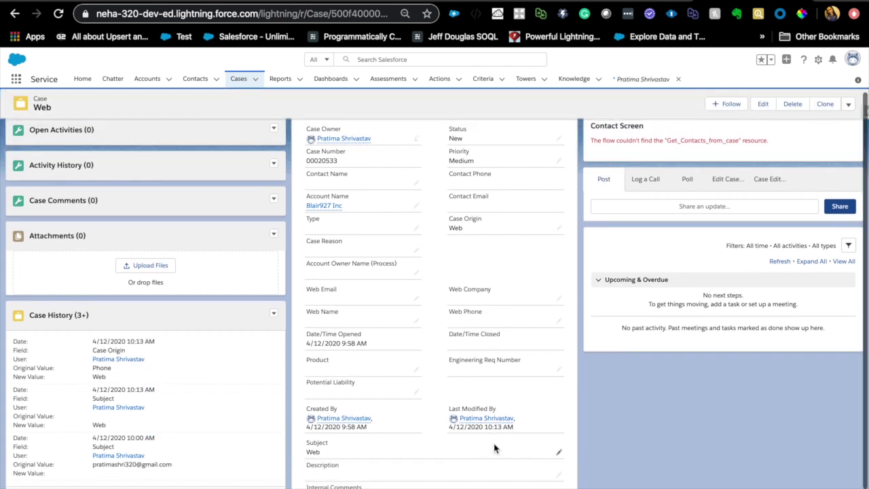
pyautogui.doubleClick(314, 453)
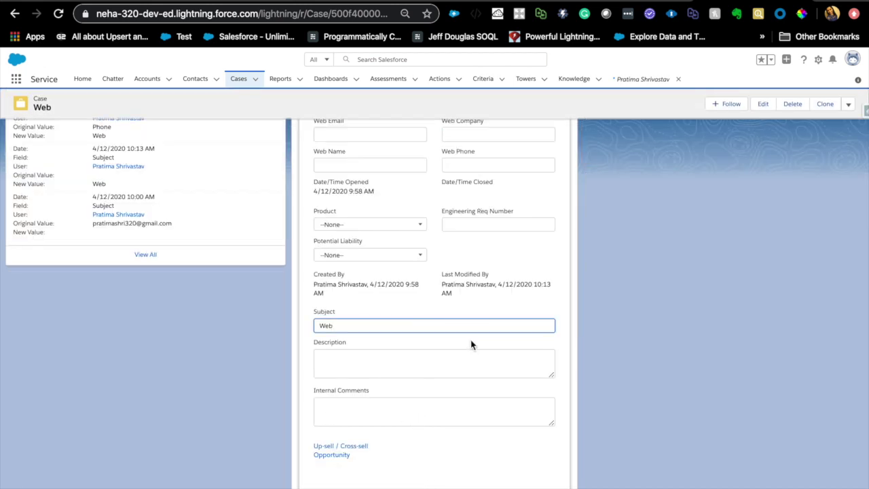
pyautogui.click(455, 299)
pyautogui.scroll(1, 456, 299)
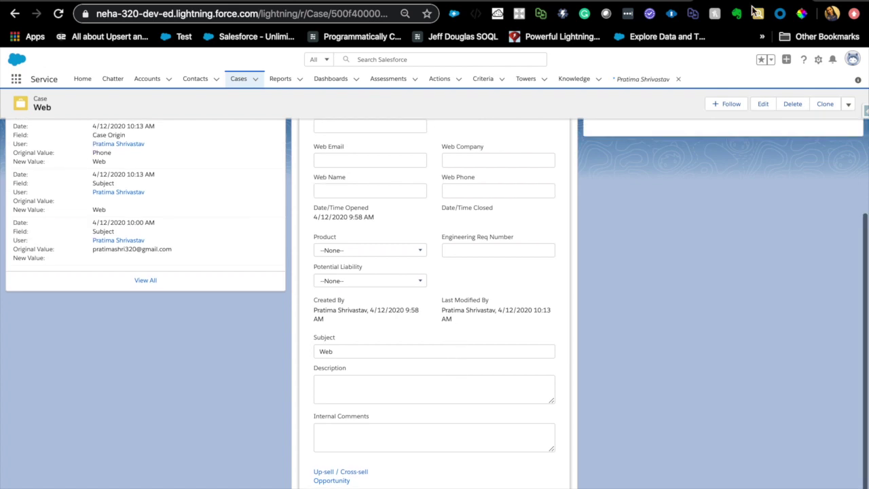
pyautogui.hotkey('ctrl', 'Tab')
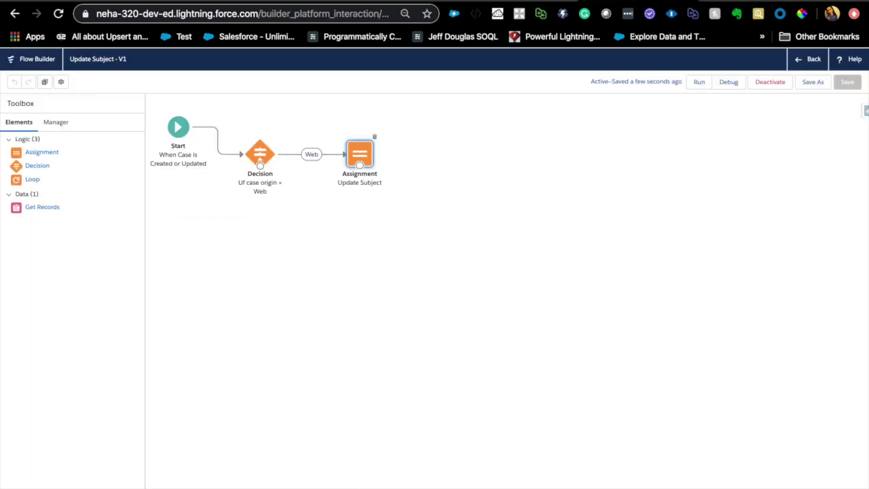
# Step: Switch the flow's start to a scheduled job with frequency Once
pyautogui.doubleClick(180, 130)
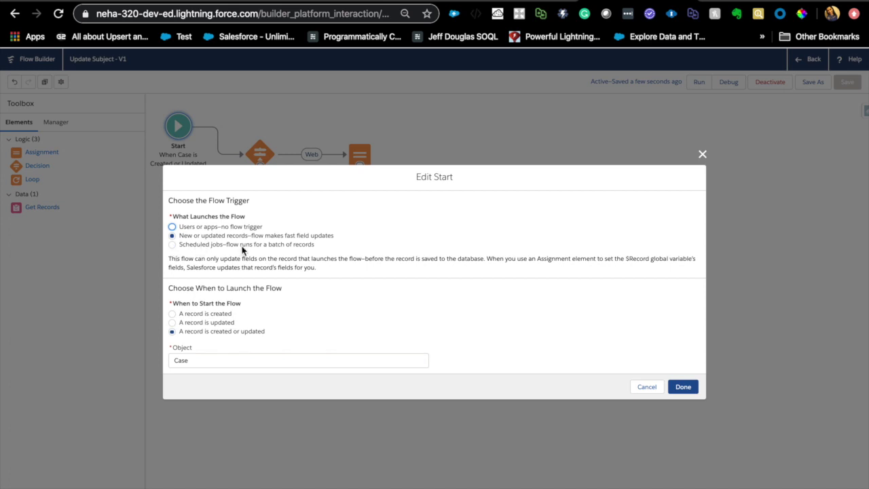
pyautogui.click(172, 245)
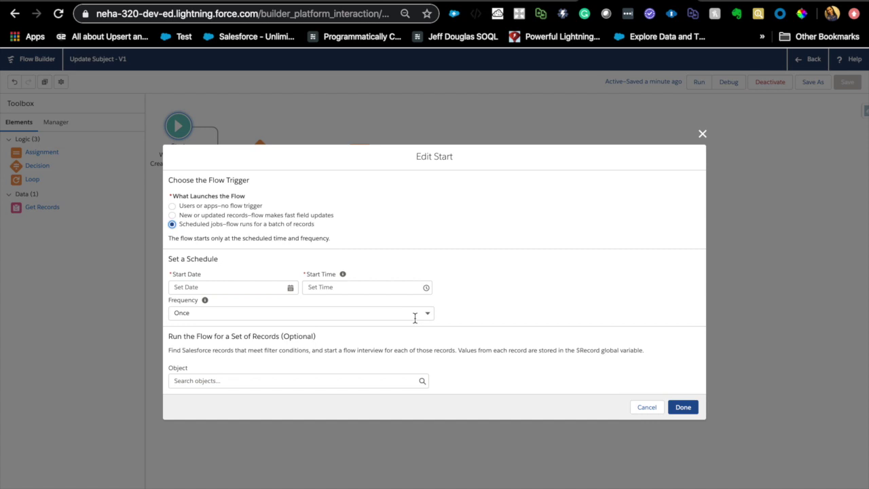
pyautogui.click(256, 287)
pyautogui.click(359, 313)
pyautogui.click(309, 312)
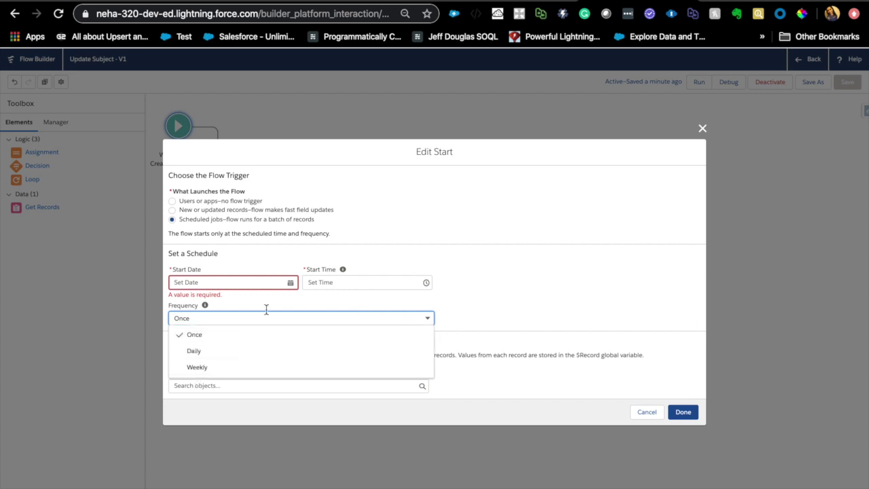
pyautogui.click(514, 296)
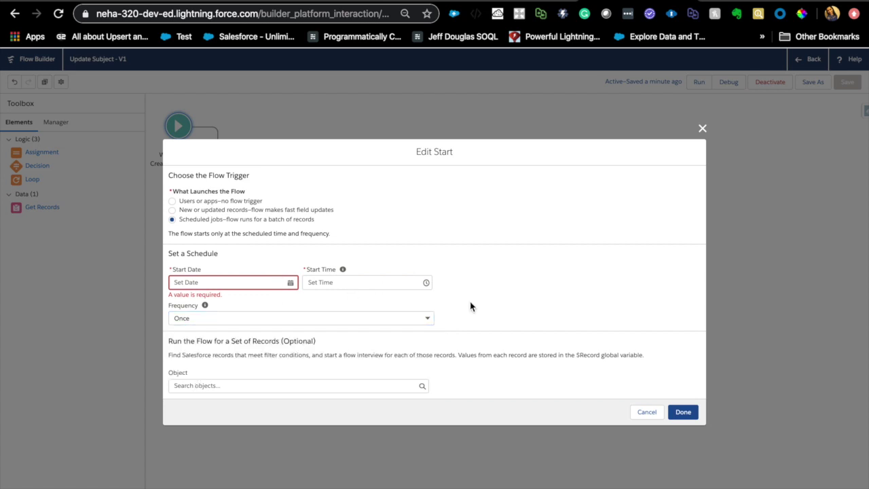
# Step: Run the schedule on Case records meeting the condition Status Equals Escalated
pyautogui.click(232, 386)
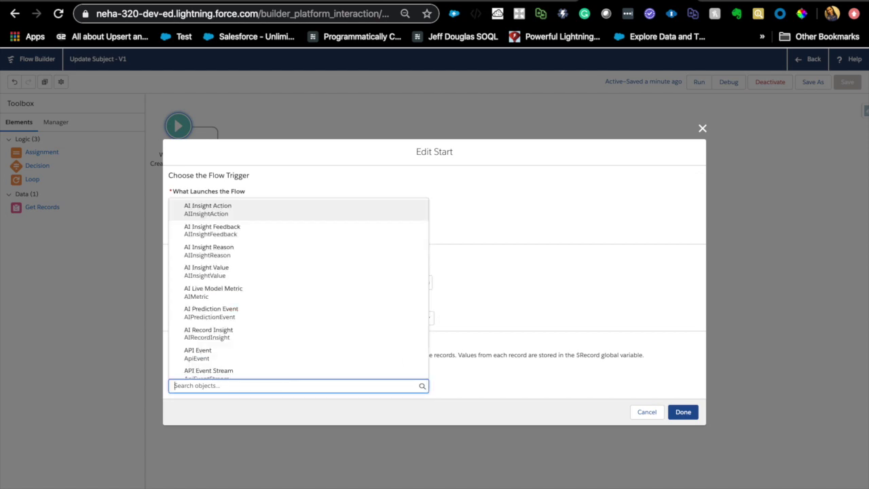
pyautogui.write('case')
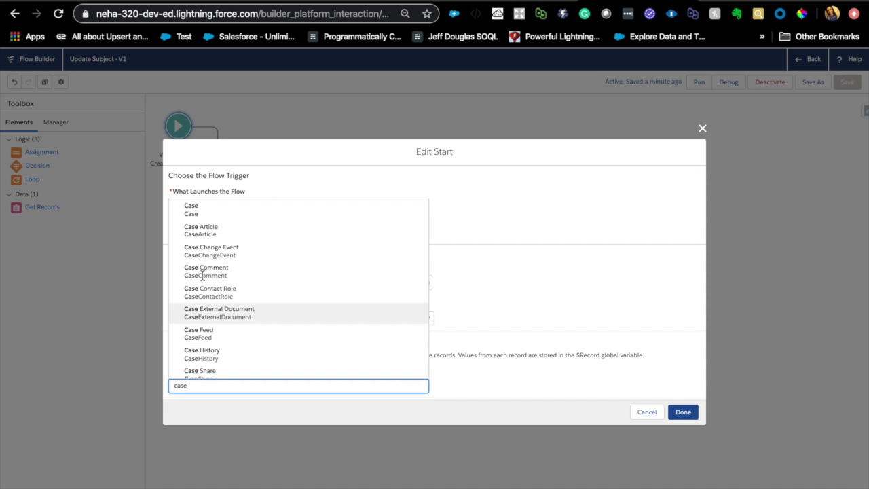
pyautogui.click(193, 203)
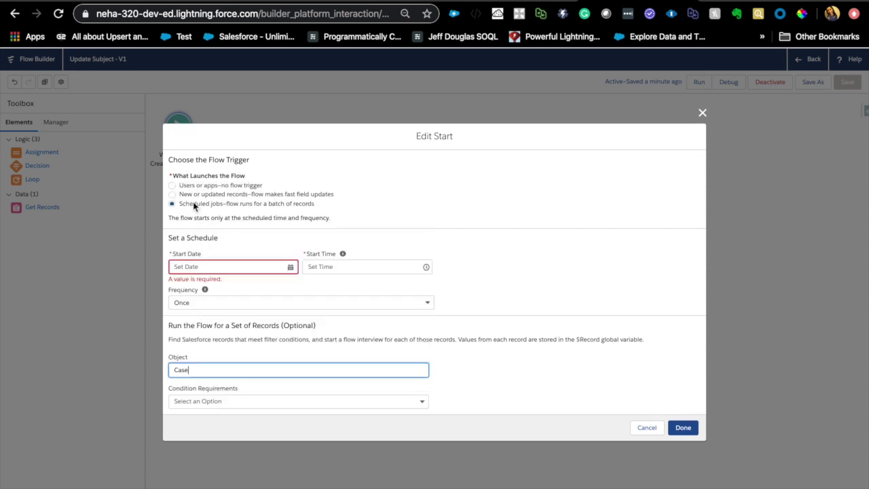
pyautogui.click(223, 401)
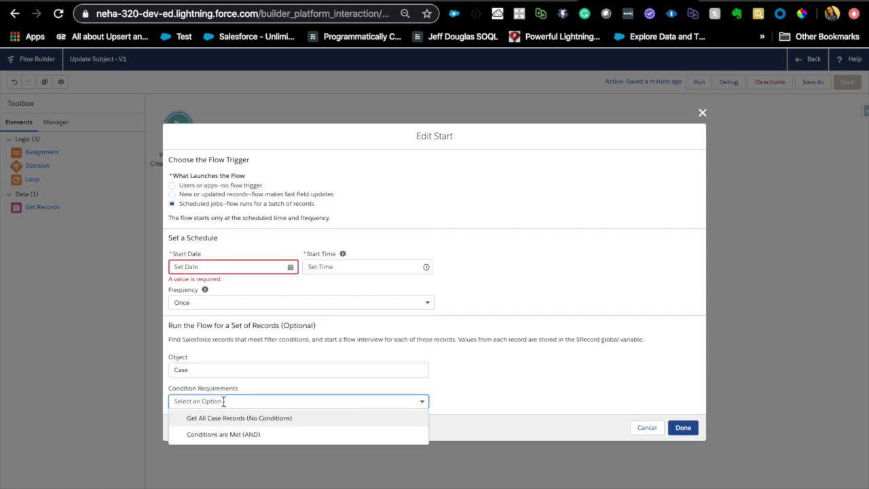
pyautogui.click(223, 436)
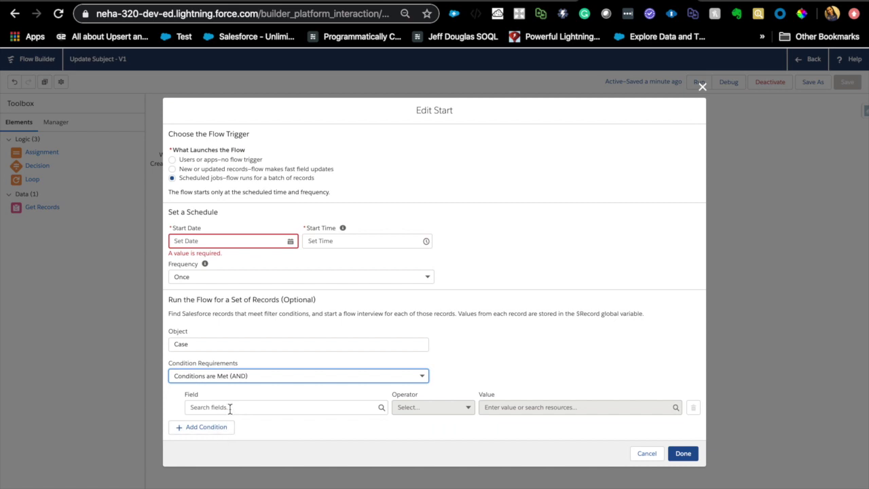
pyautogui.click(230, 407)
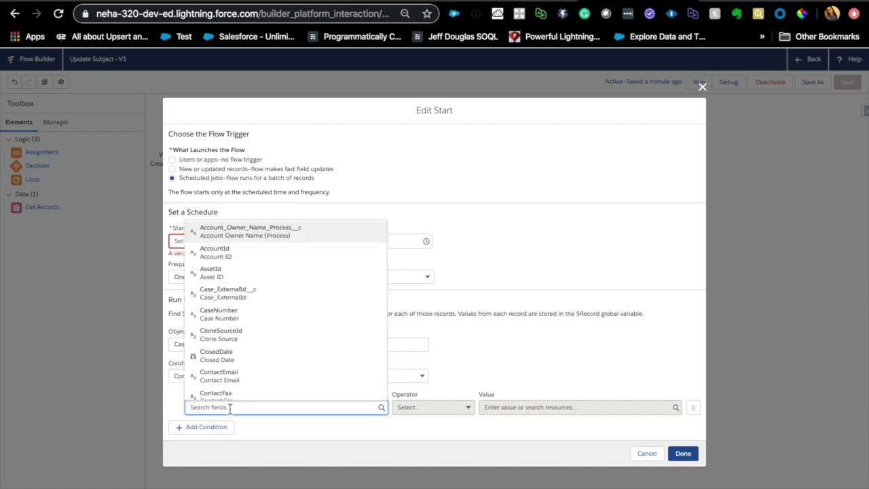
pyautogui.write('sta')
pyautogui.click(234, 363)
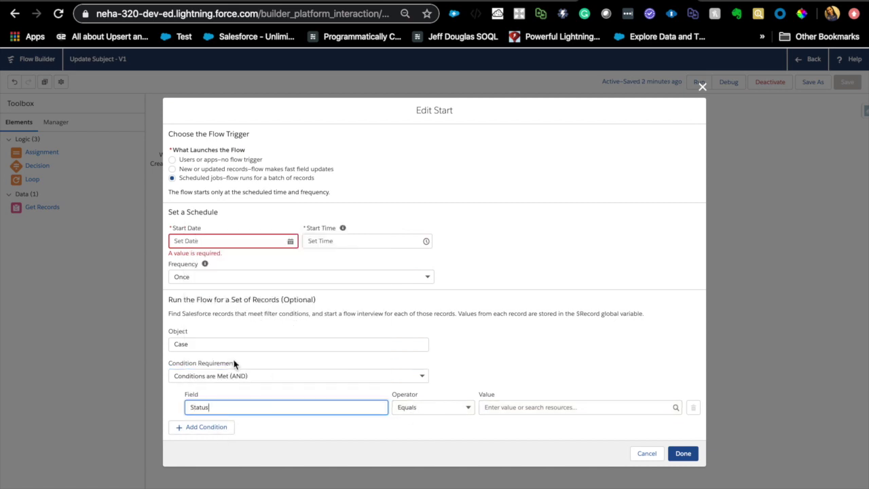
pyautogui.click(545, 407)
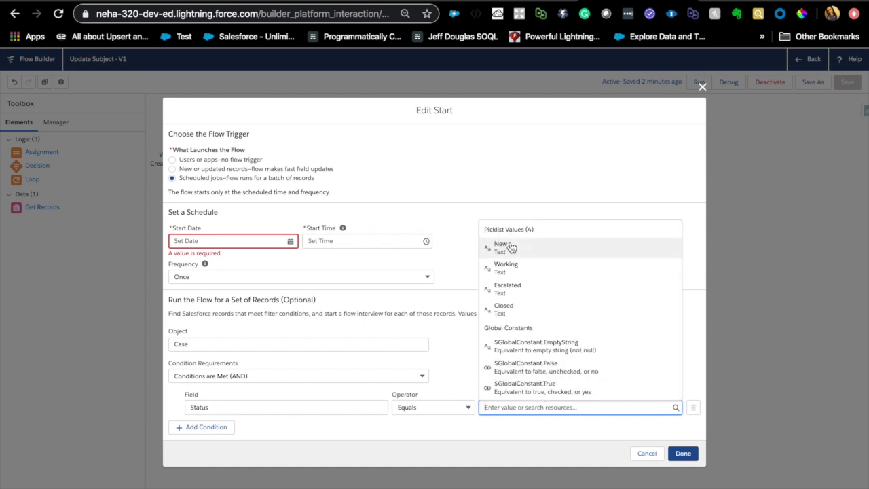
pyautogui.click(511, 291)
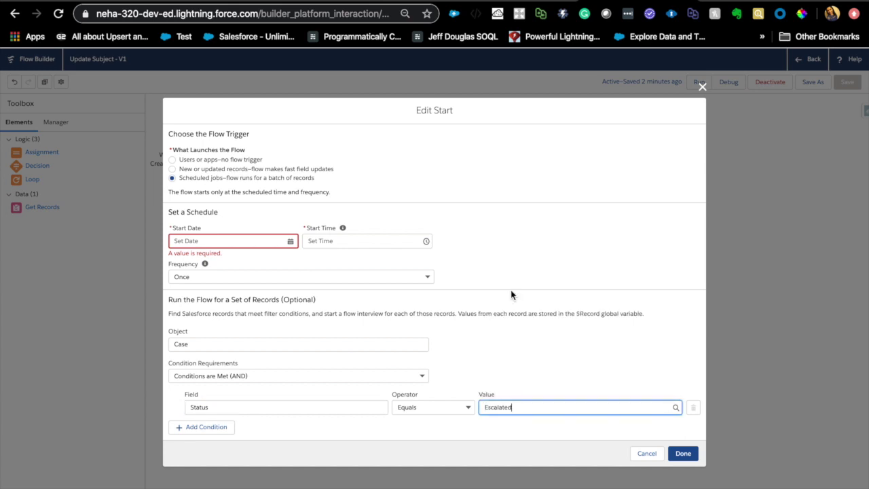
pyautogui.click(514, 340)
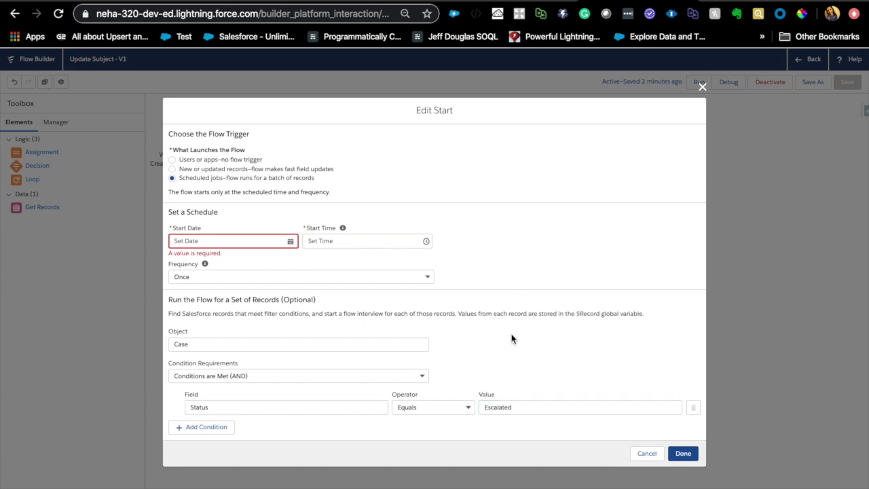
# Step: Set the start to Apr 12, 2020 at 12:00 AM, frequency Once, and save
pyautogui.click(216, 245)
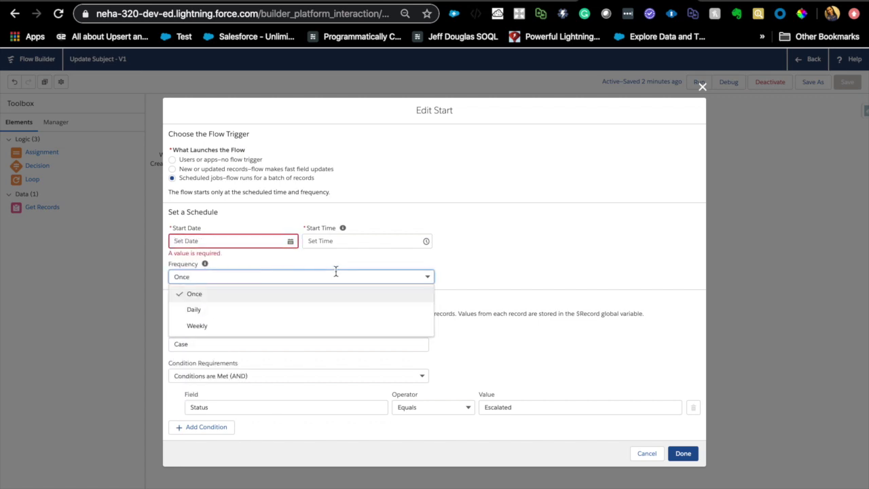
pyautogui.click(278, 241)
pyautogui.click(289, 242)
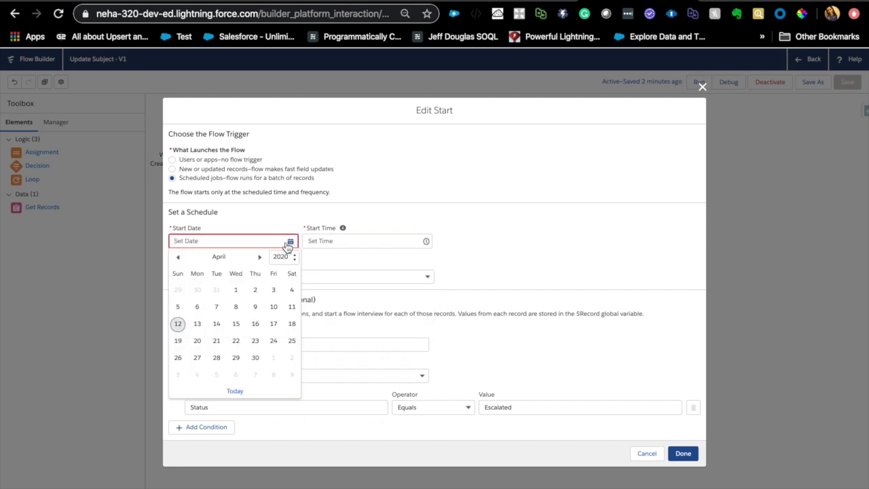
pyautogui.click(177, 324)
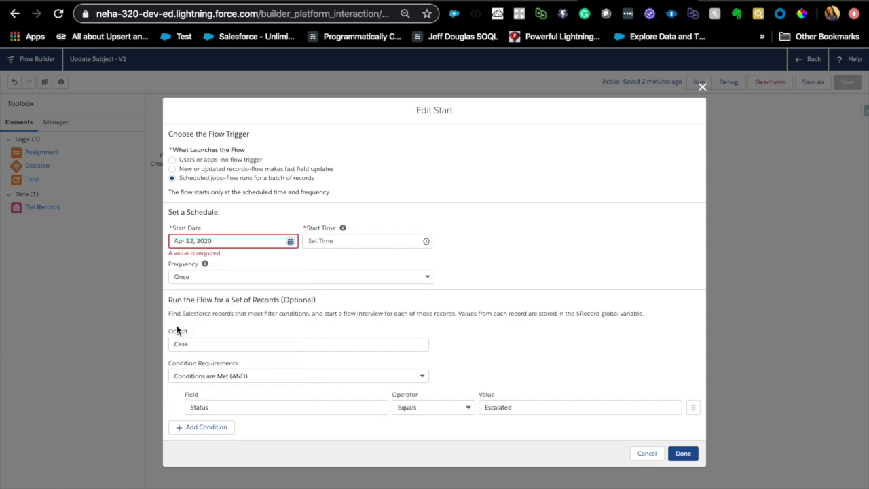
pyautogui.click(371, 247)
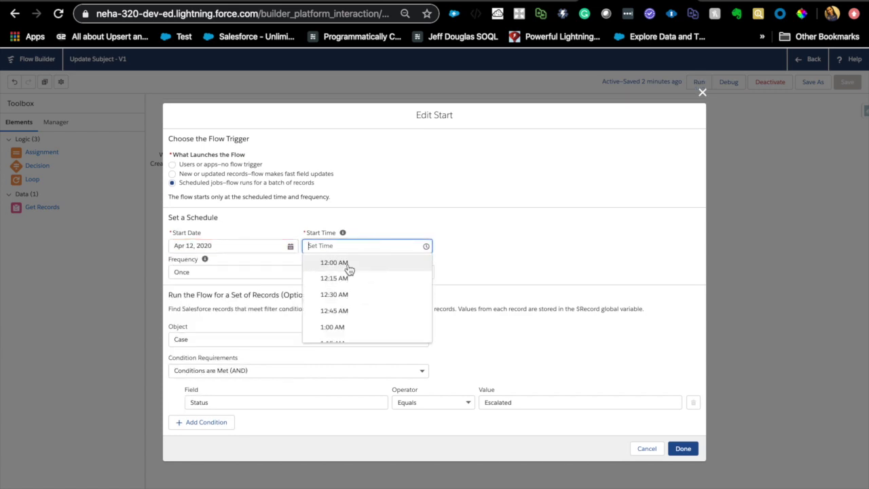
pyautogui.click(346, 266)
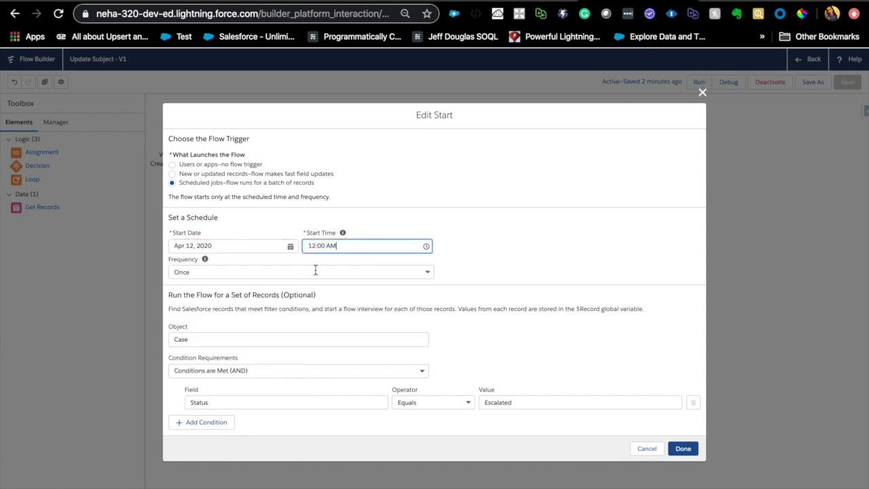
pyautogui.click(260, 273)
pyautogui.click(539, 272)
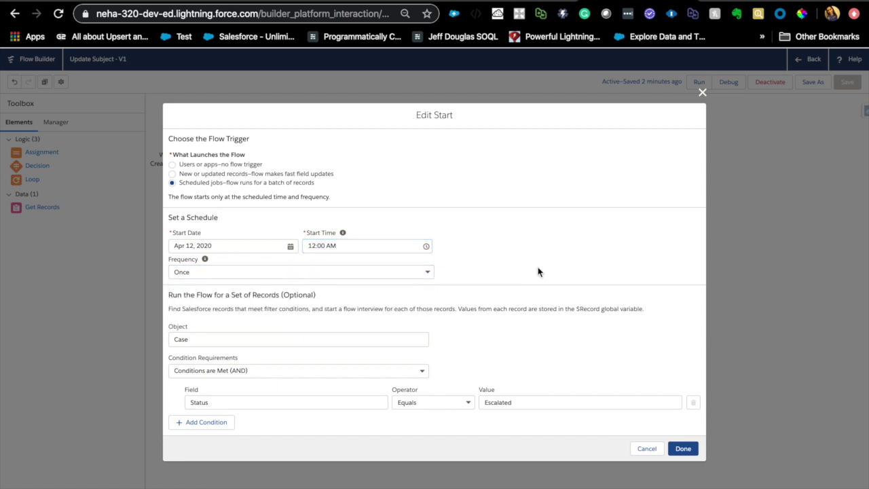
pyautogui.click(684, 448)
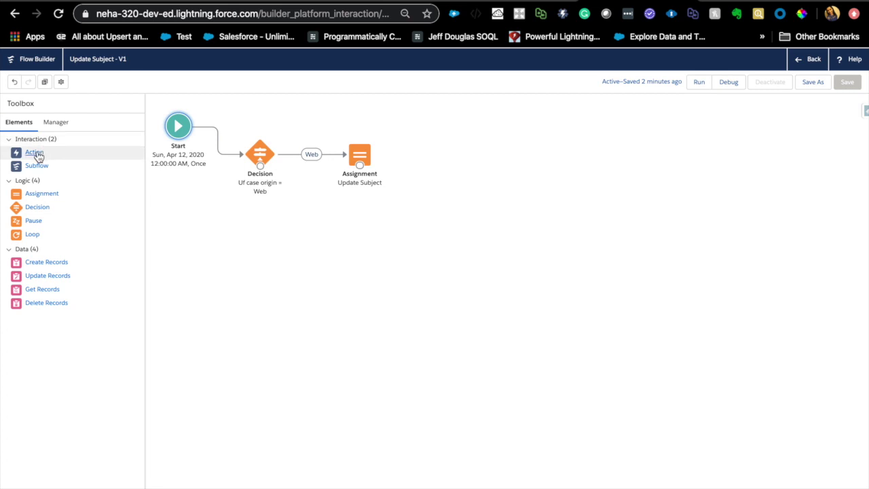
# Step: Add an Action element, filter actions by Type, find no Email Alerts, and cancel
pyautogui.moveTo(38, 155); pyautogui.dragTo(427, 210)
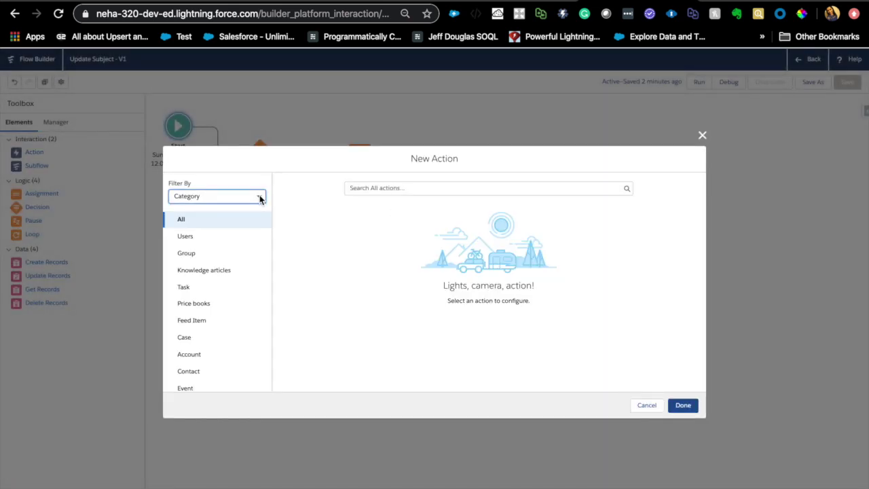
pyautogui.click(259, 197)
pyautogui.click(333, 242)
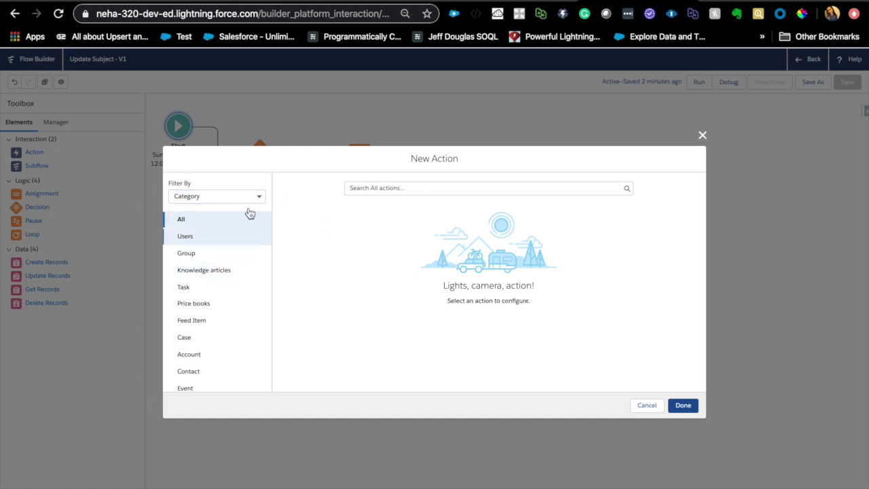
pyautogui.click(256, 196)
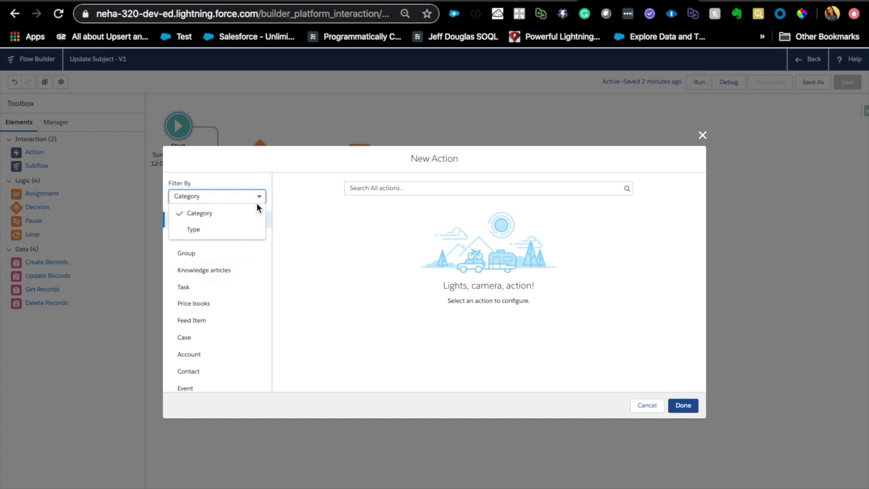
pyautogui.click(214, 230)
pyautogui.click(219, 306)
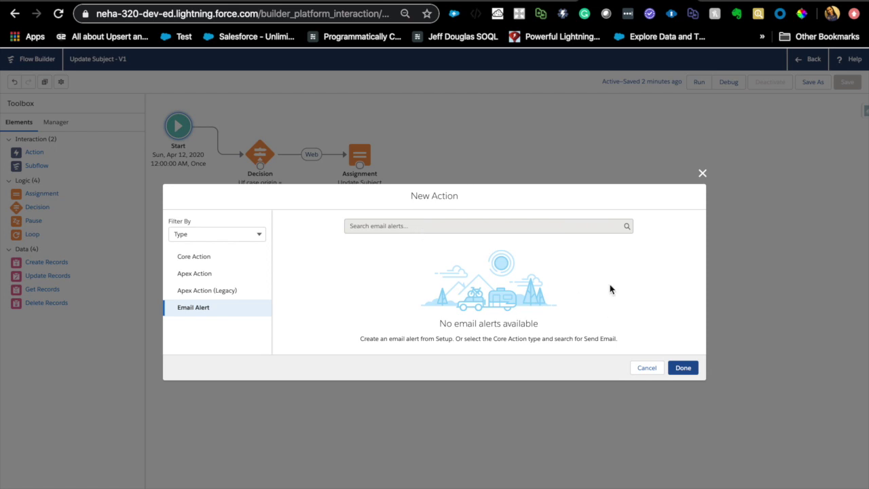
pyautogui.click(702, 173)
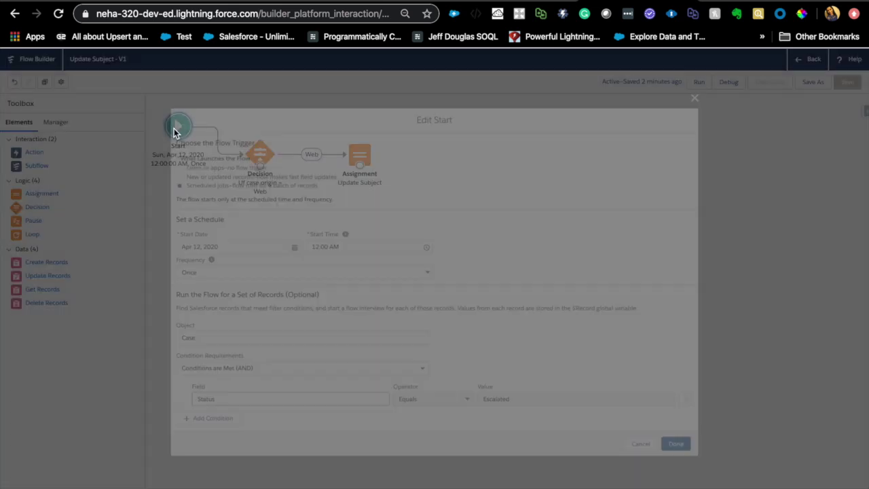
# Step: Review the scheduled Start element's settings (Apr 12, 2020, 12:00 AM, Once) and close them unchanged
pyautogui.doubleClick(174, 126)
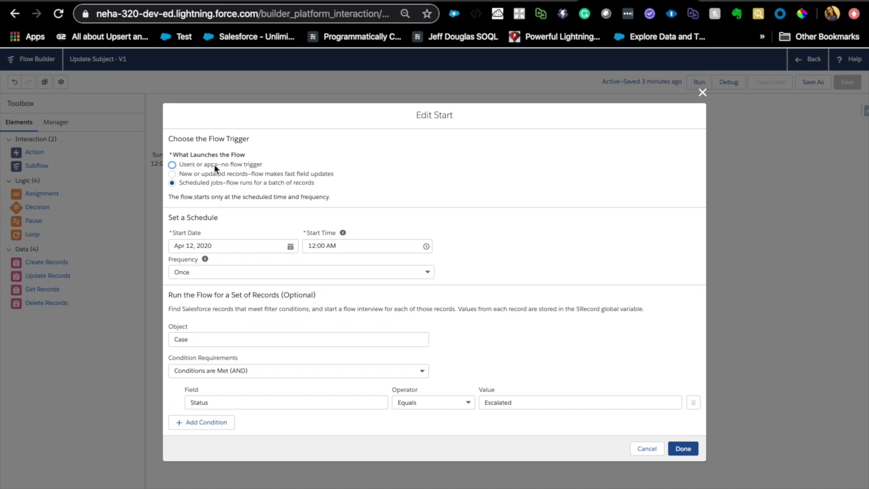
pyautogui.click(703, 92)
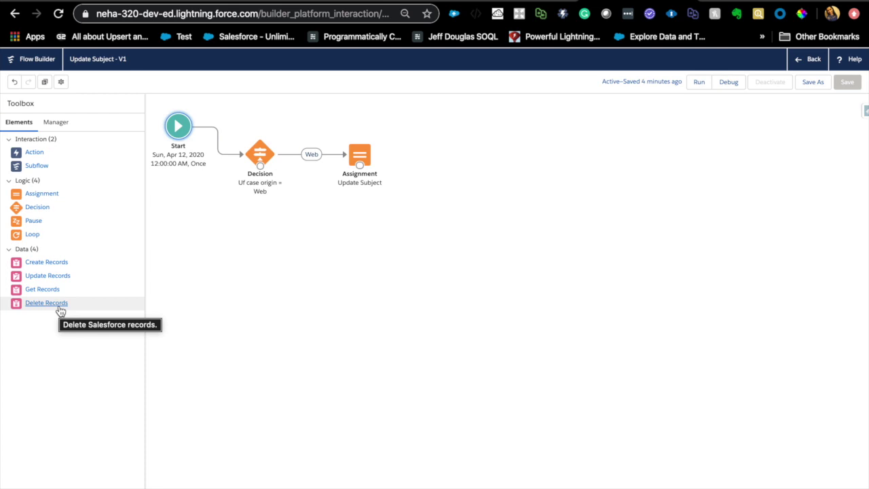
pyautogui.moveTo(88, 2)
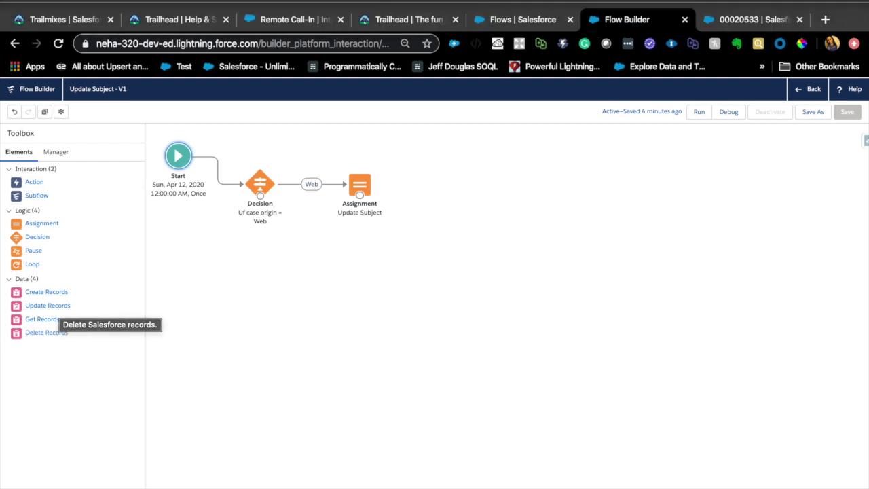